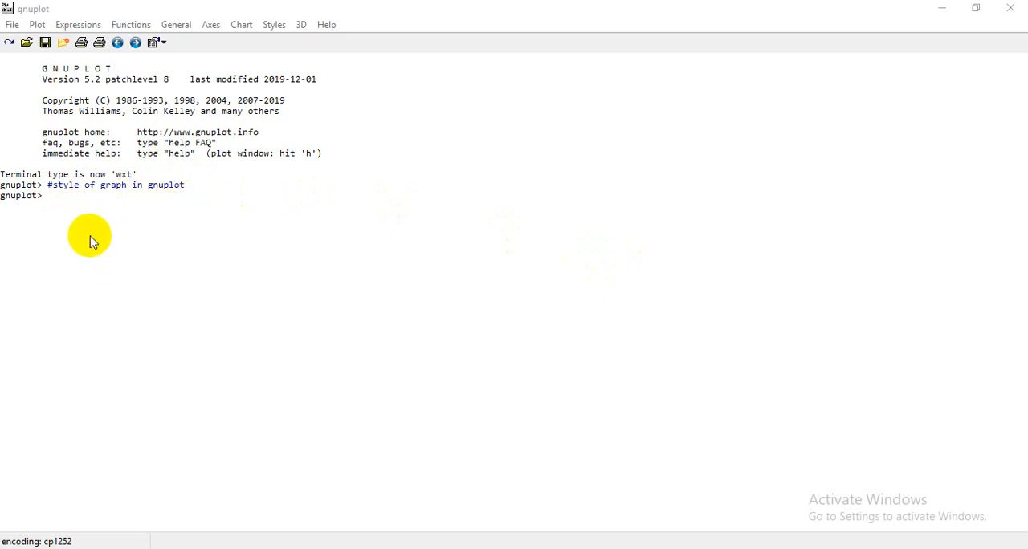
click(80, 207)
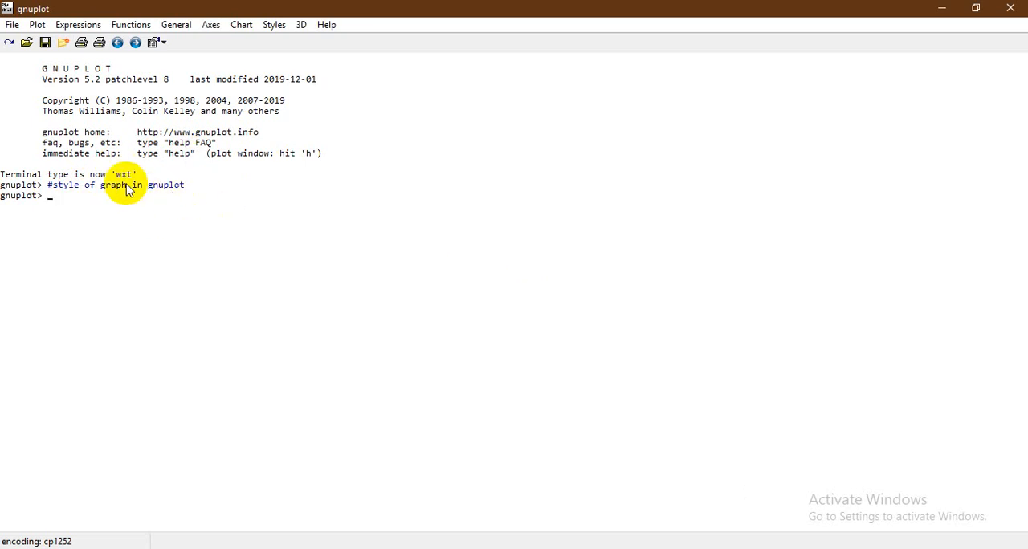
click(279, 27)
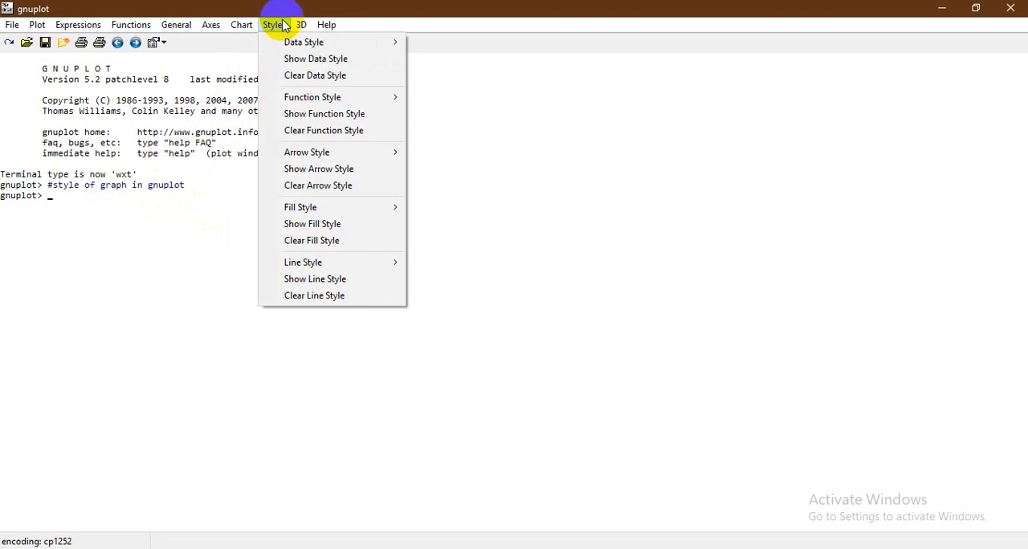
mouse_move(289, 97)
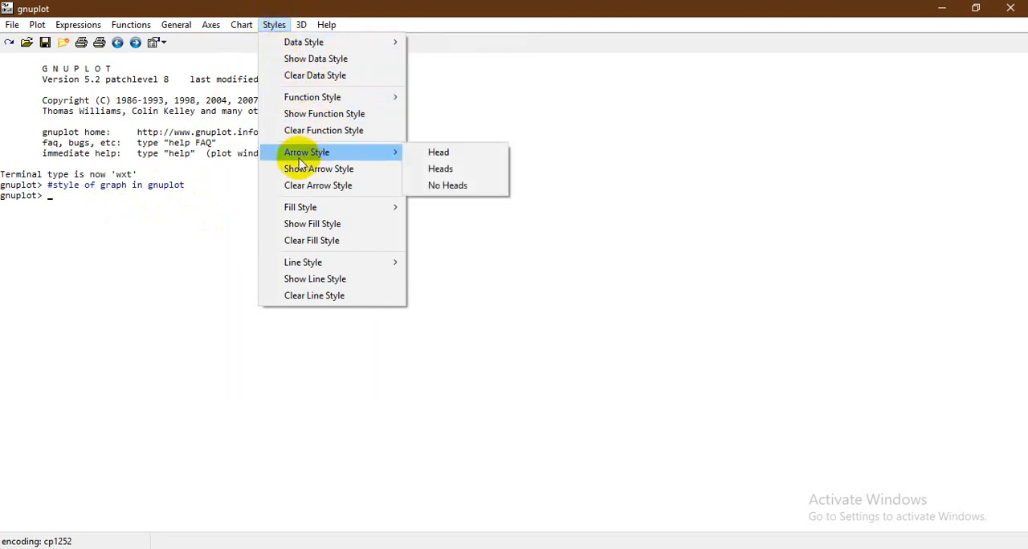
mouse_move(292, 160)
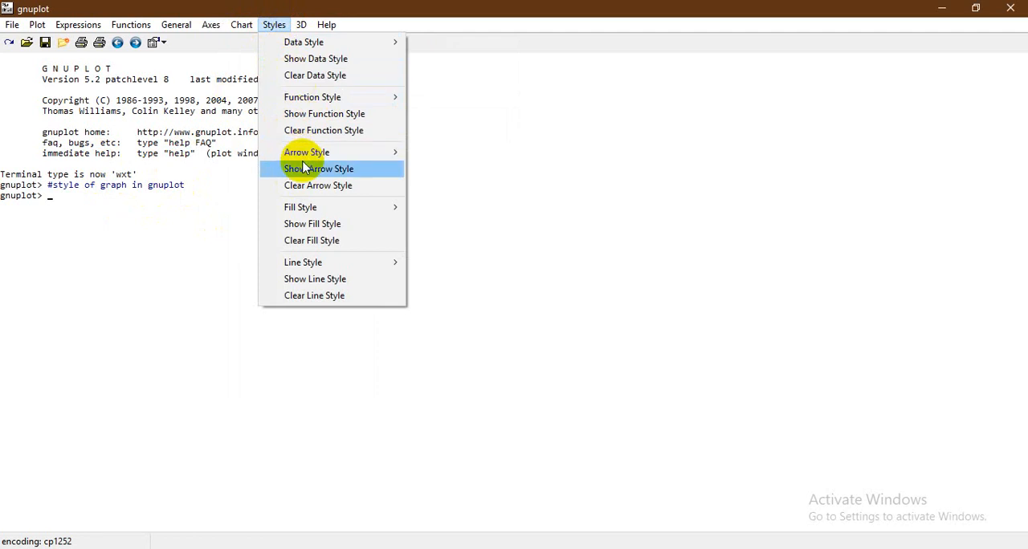
click(472, 194)
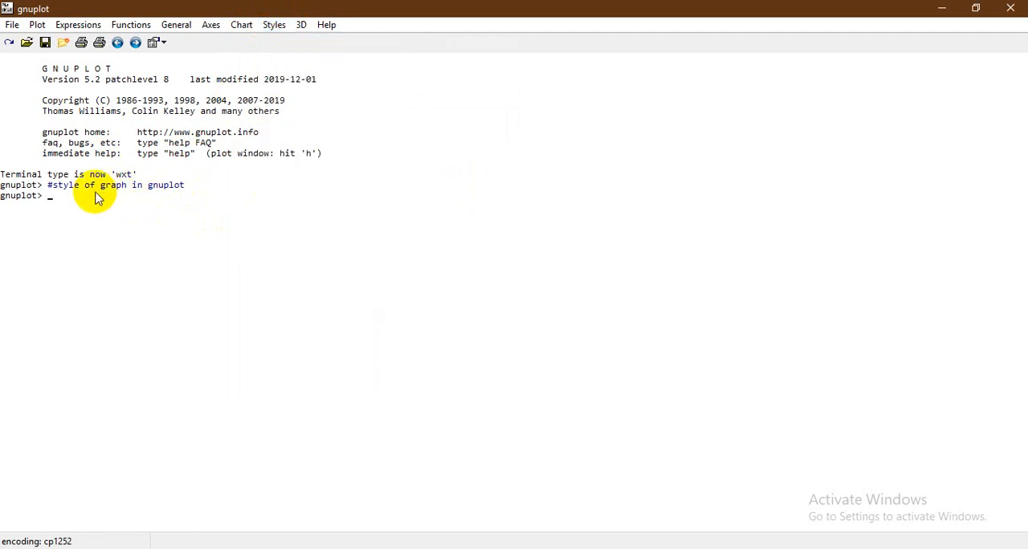
Define arrow 6 from 0,0 to 4,4
text(set arrow)
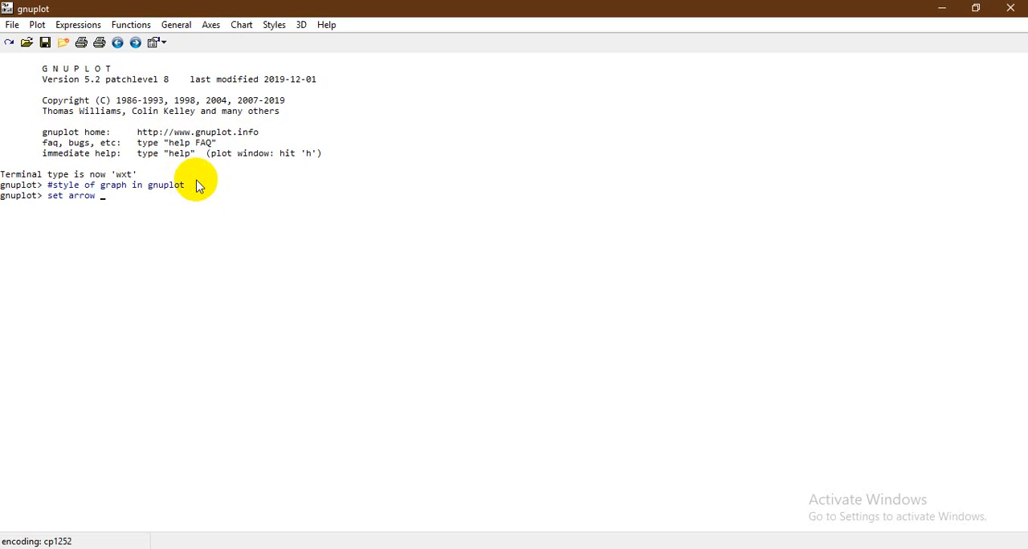
text(6)
text(from 0,0 to 4,4)
key(Return)
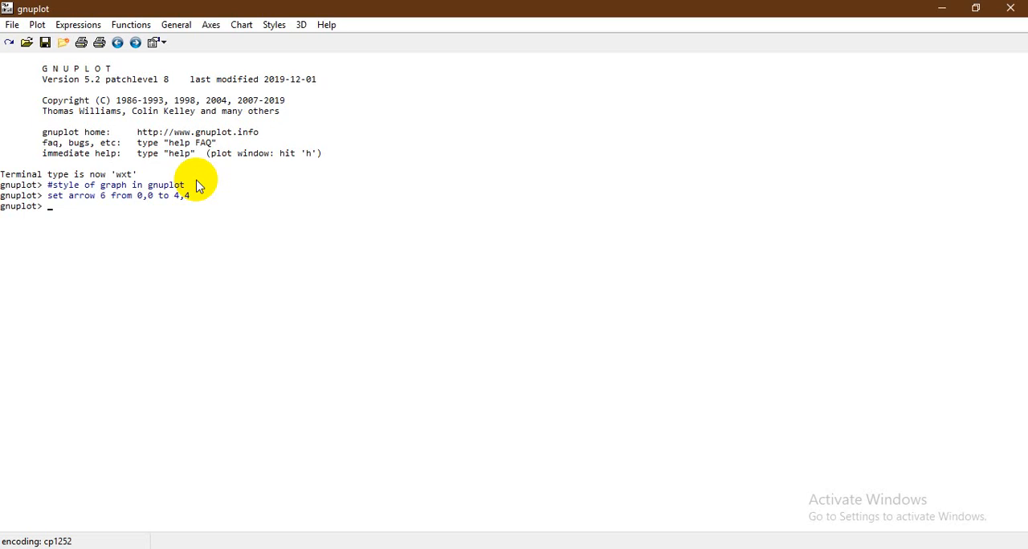
Set the x range to [-10:10] with the set xrange command
text(set xrange [])
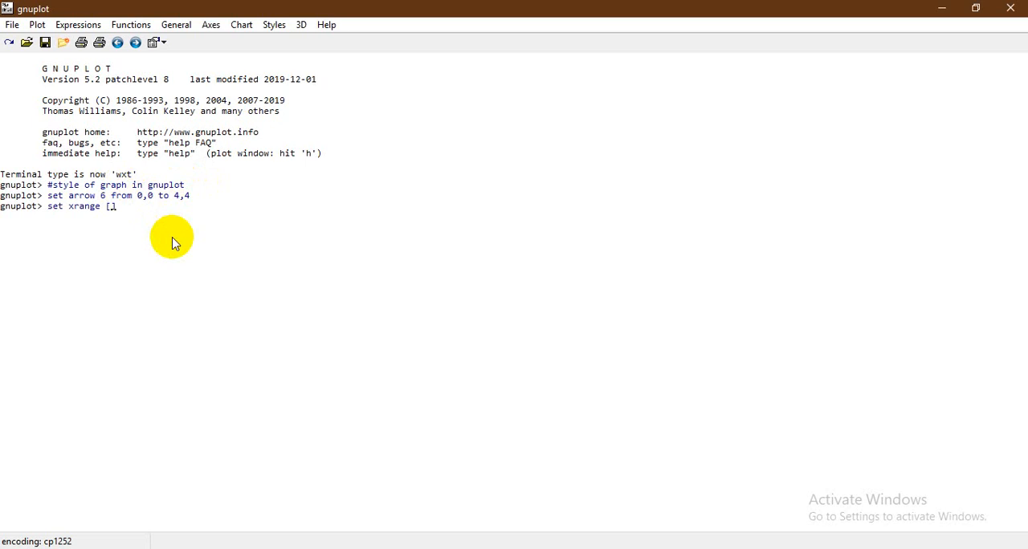
text(-10:10)
key(Return)
Set the y range to [-10:10] by adapting the previous range command
key(Up)
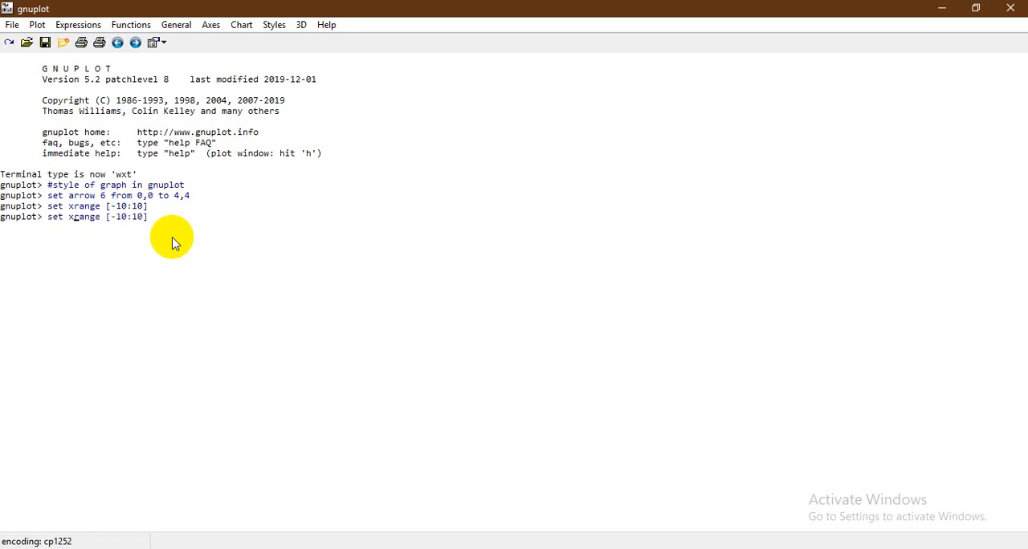
key(BackSpace)
text(y)
key(Return)
Plot x**2 over the range [-10:10], view the graph, and return to the console
text(plot)
text( [])
text(-10:)
text(10)
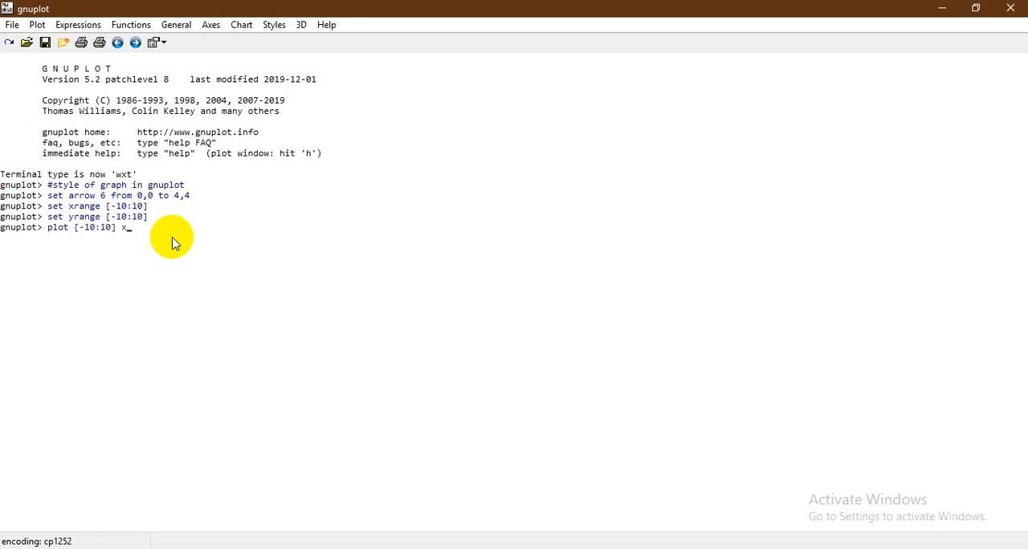
text( x**2)
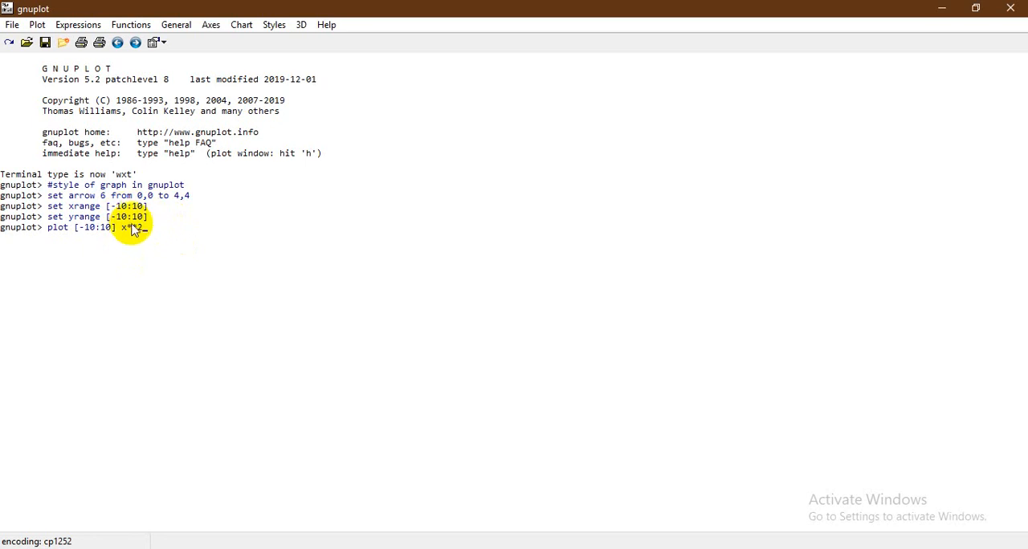
key(Return)
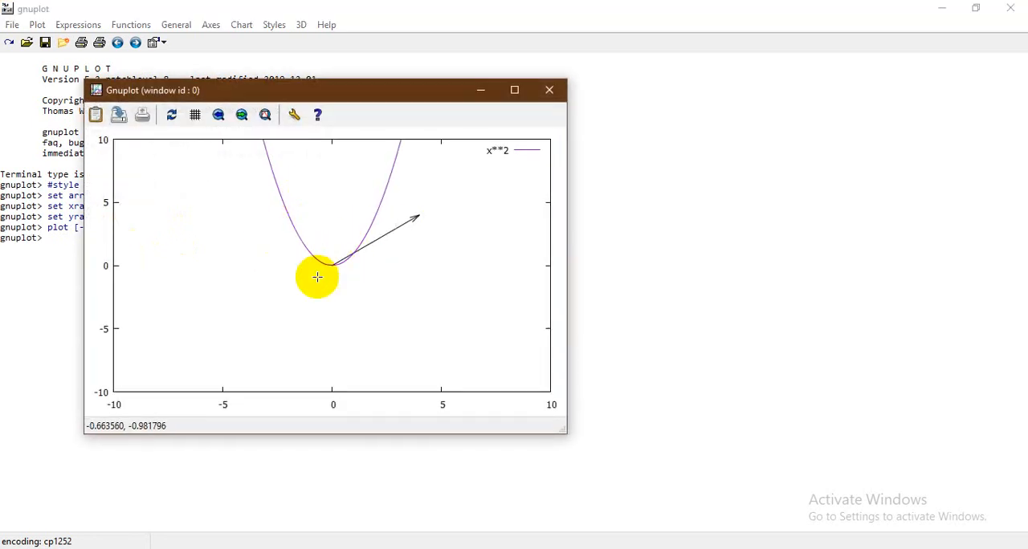
click(480, 90)
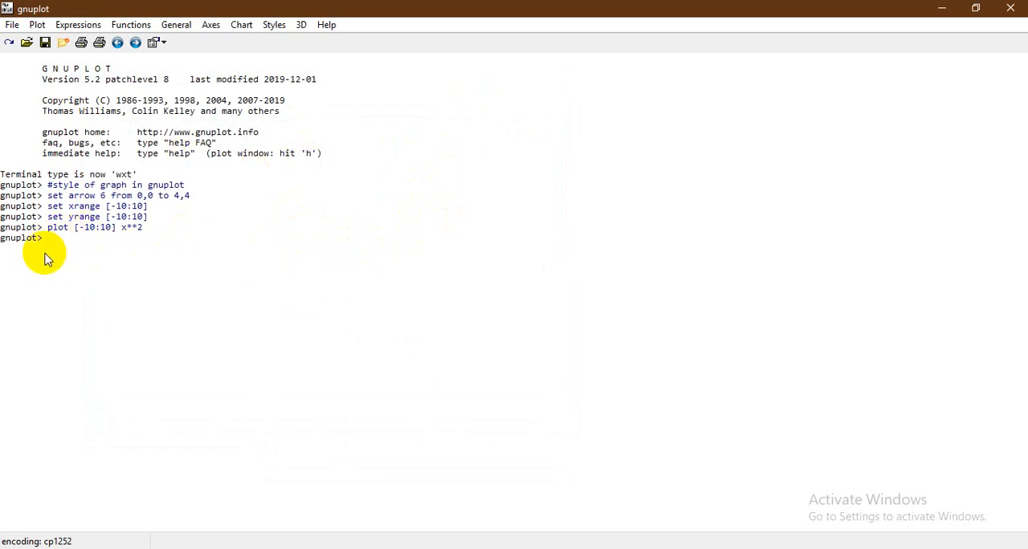
Turn on the zero axes with set zeroaxis and check them in the plot window
text(set zeroaxis)
key(Return)
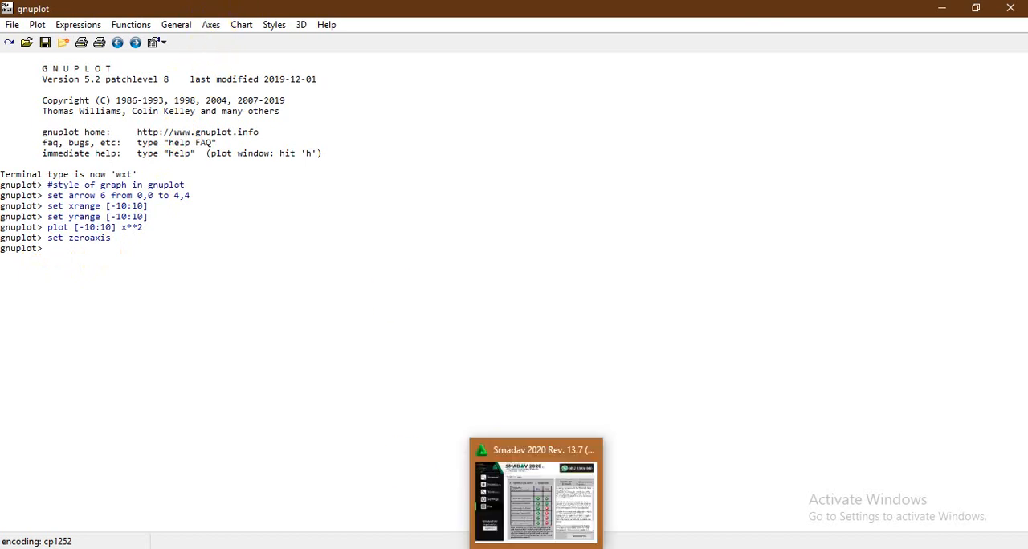
click(621, 522)
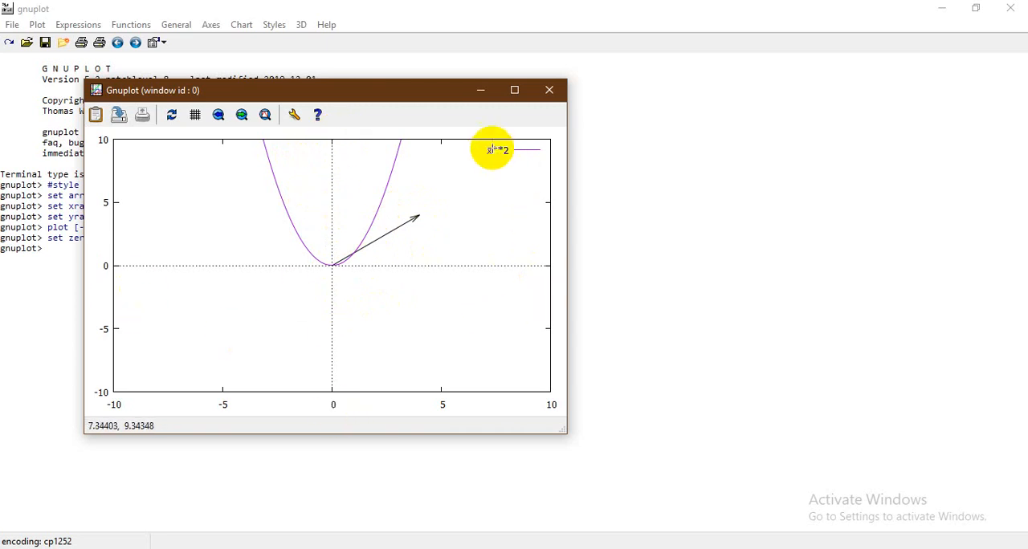
key(q)
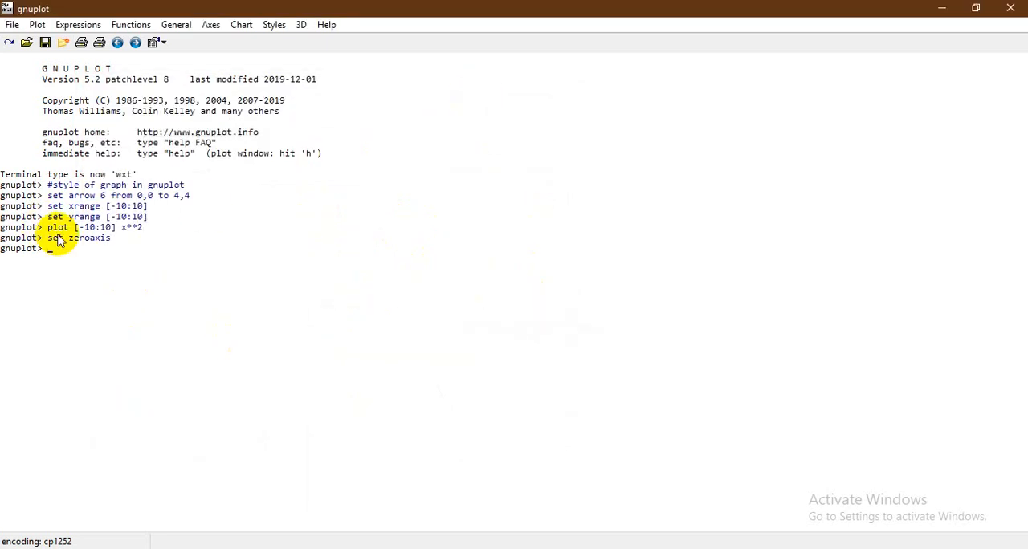
Define arrow 1 along the vertical axis from 0,-10 to 0,10 and check it in the plot window
text(set arrow 1 from)
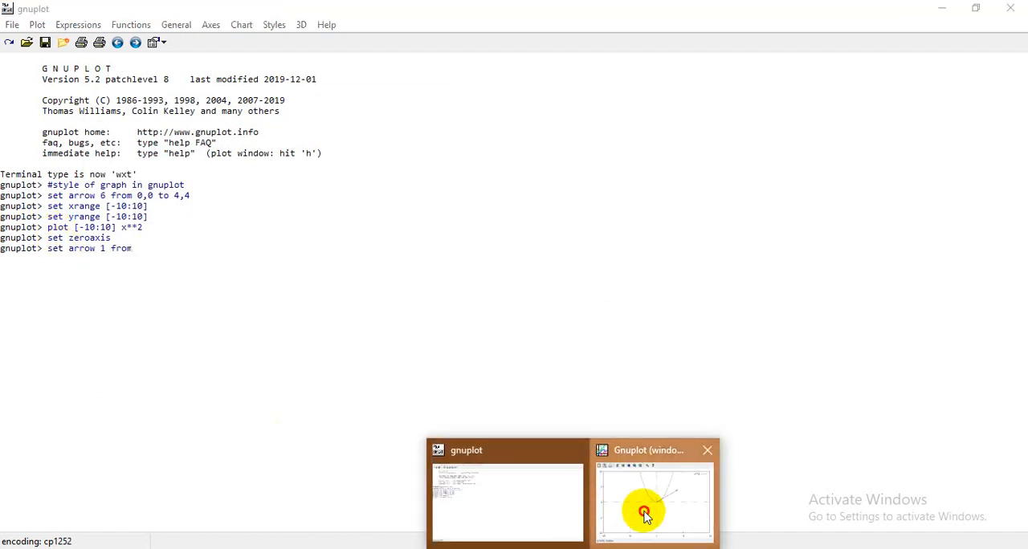
click(642, 509)
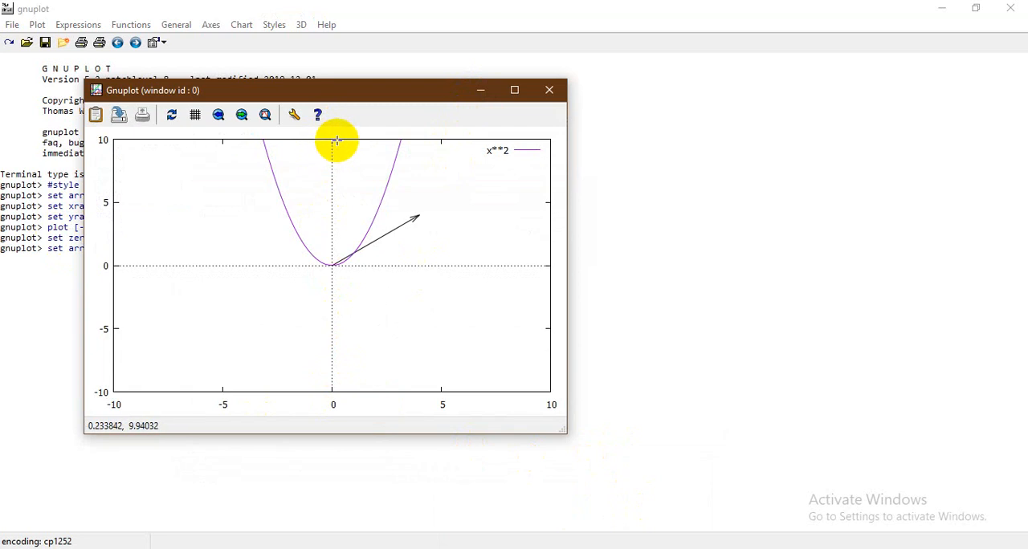
click(473, 89)
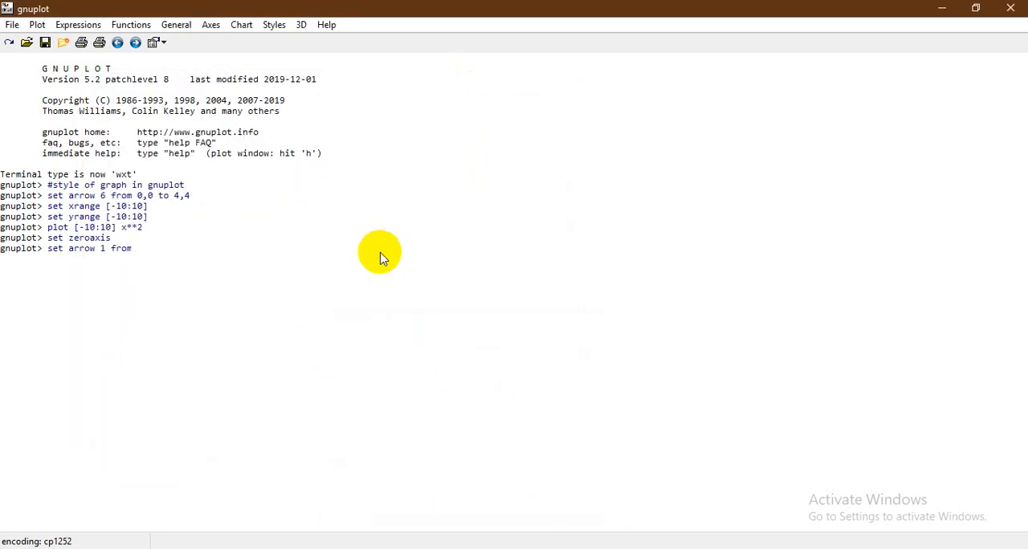
text(0)
text(,-10)
text( tp)
text(o )
text(0,10)
key(Return)
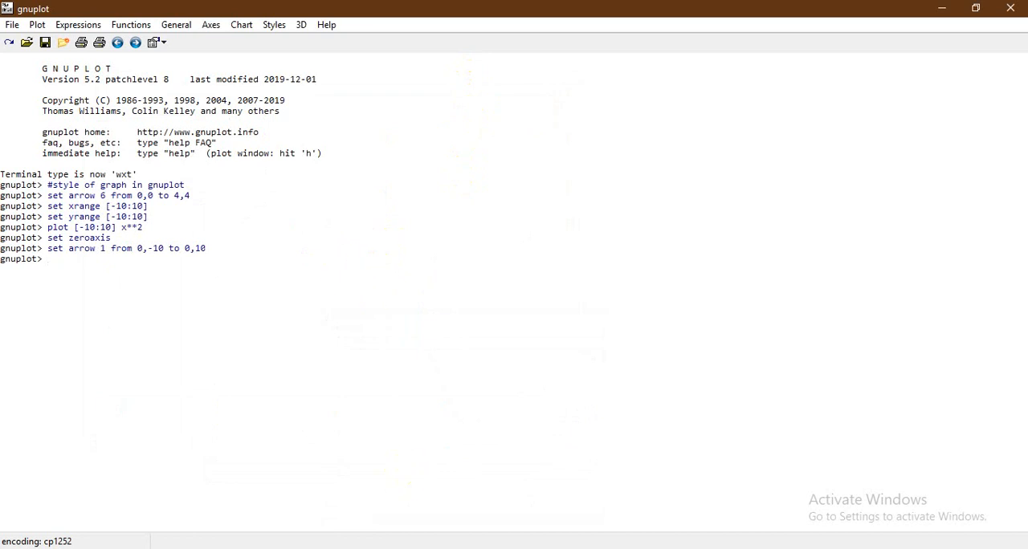
click(686, 501)
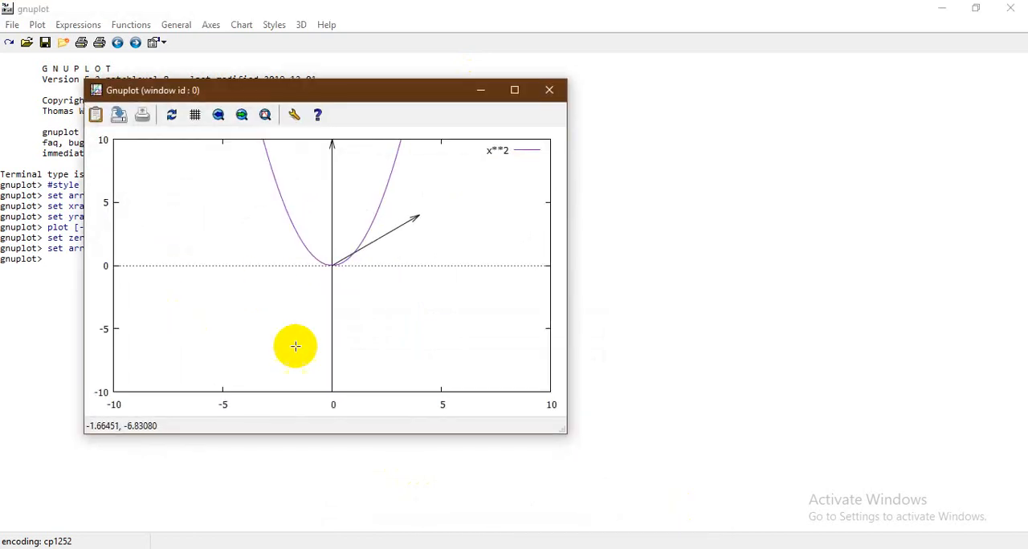
click(480, 89)
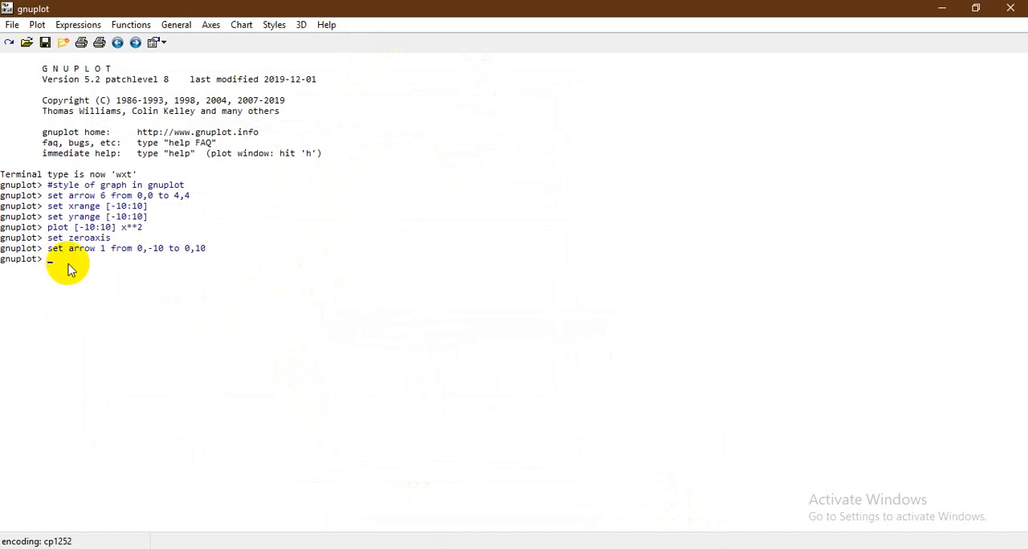
Define arrow 2 along the horizontal axis from -10,0 to 10,0 and check it in the plot window
text(set arrow 2 from)
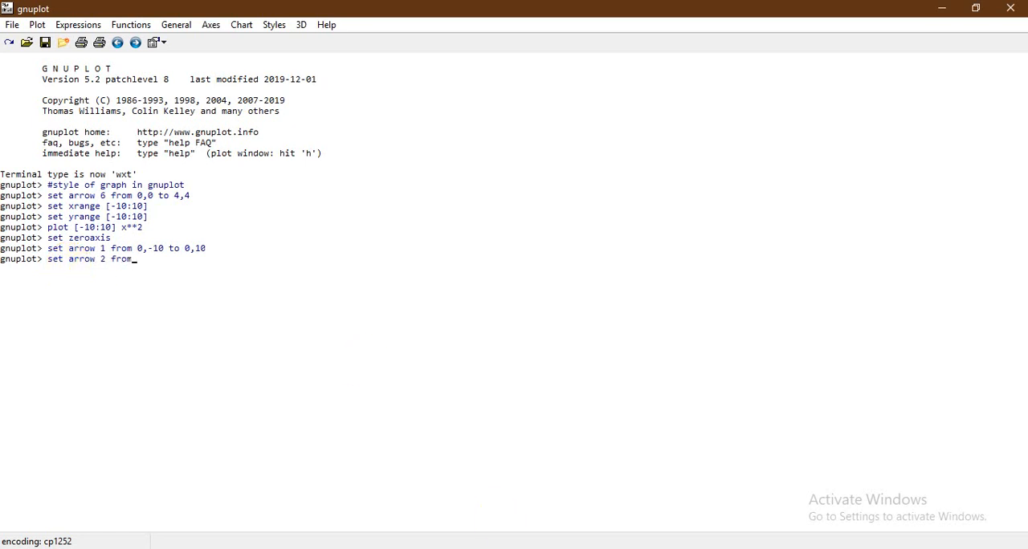
mouse_move(615, 536)
click(654, 491)
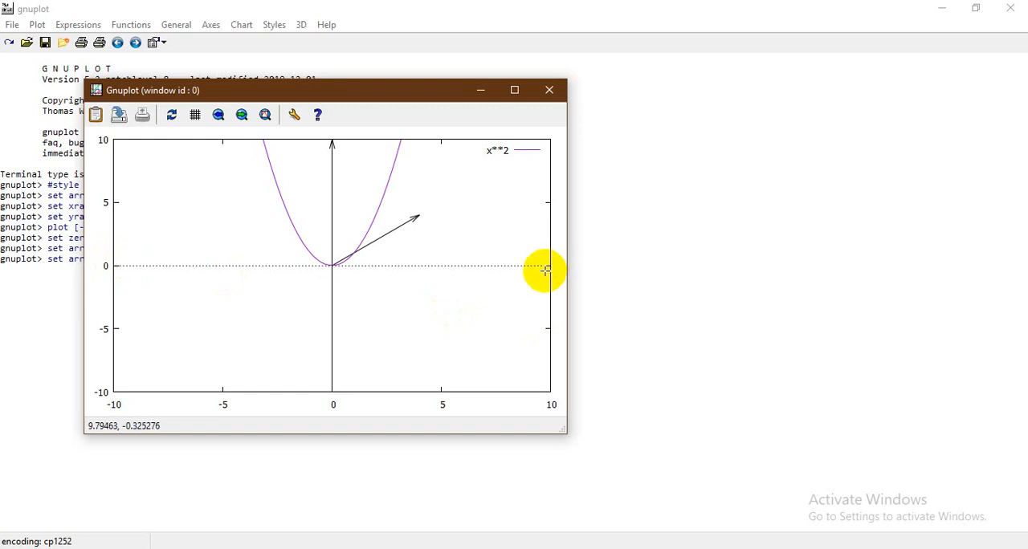
click(480, 90)
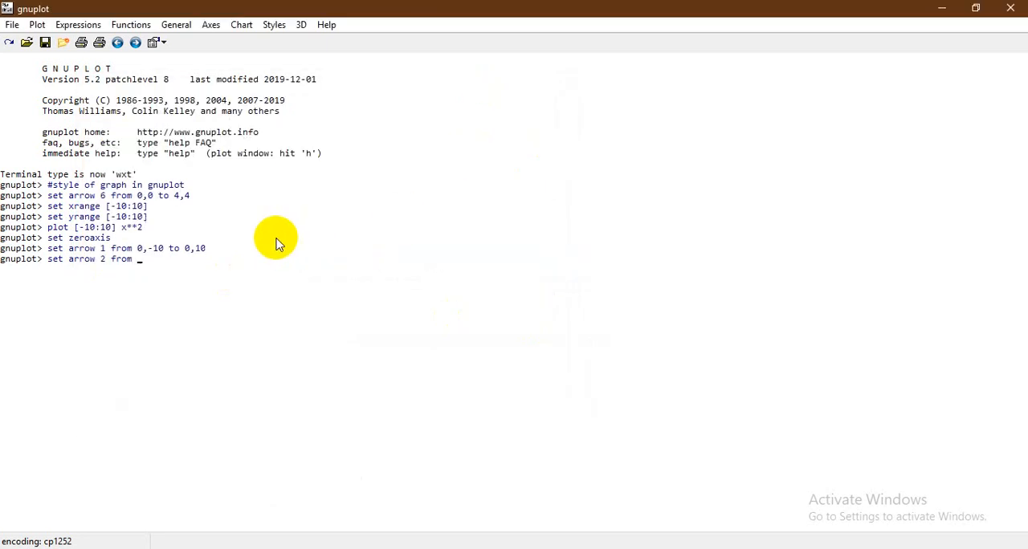
text(10,0 to 10,0)
key(Return)
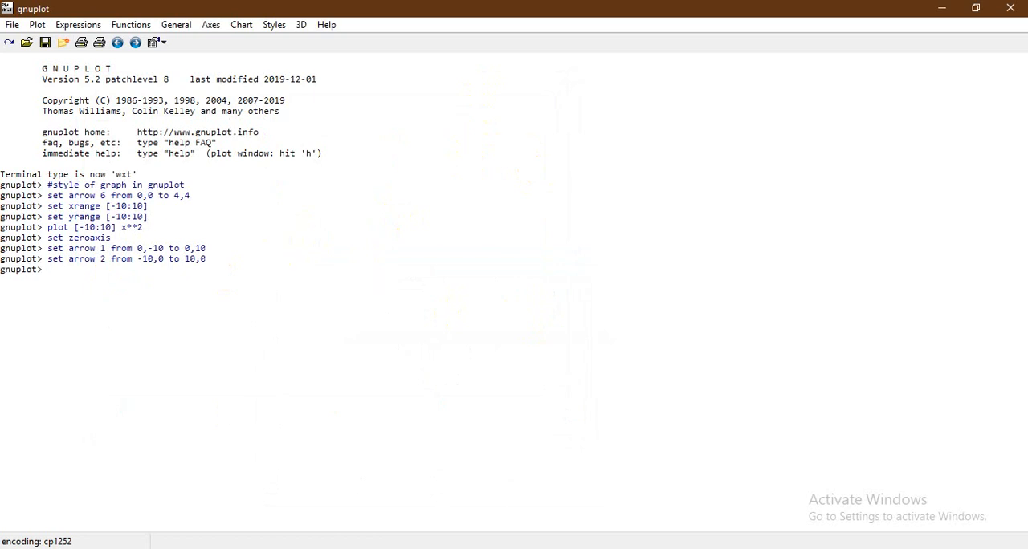
click(641, 498)
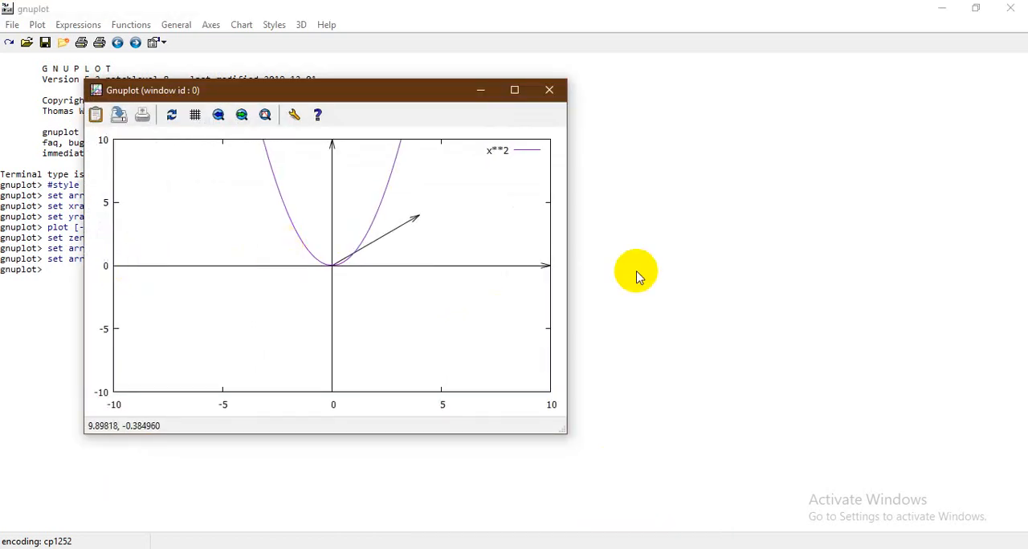
click(481, 90)
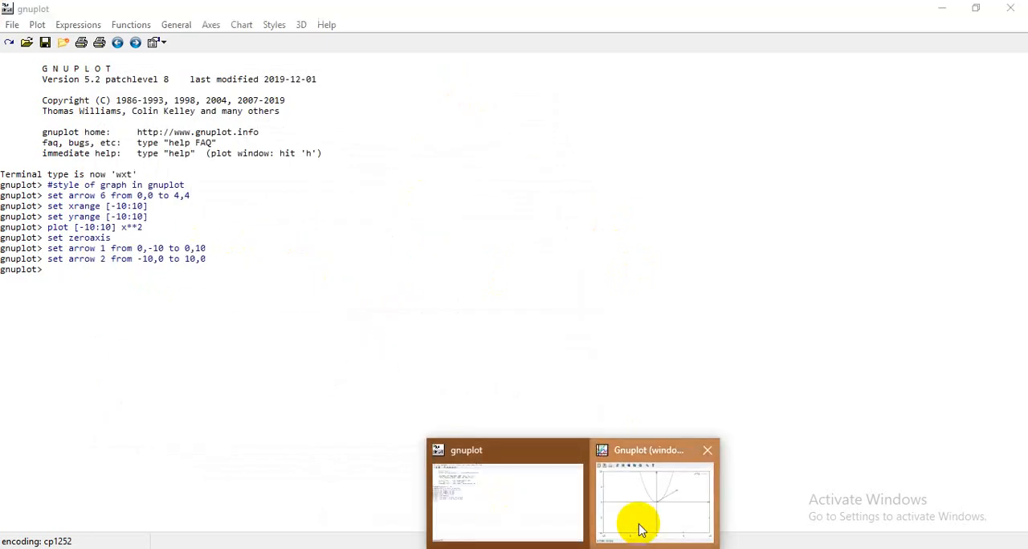
click(637, 524)
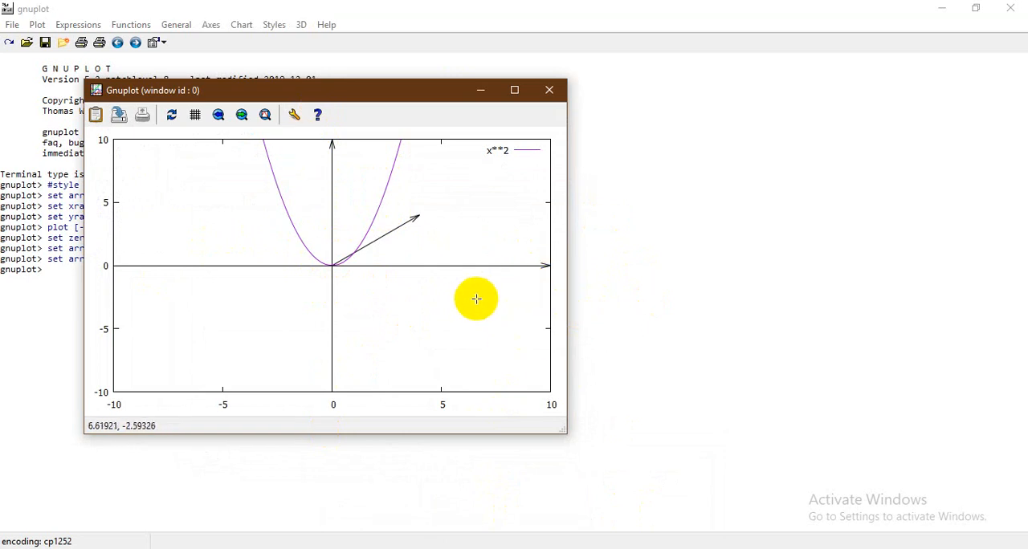
click(480, 90)
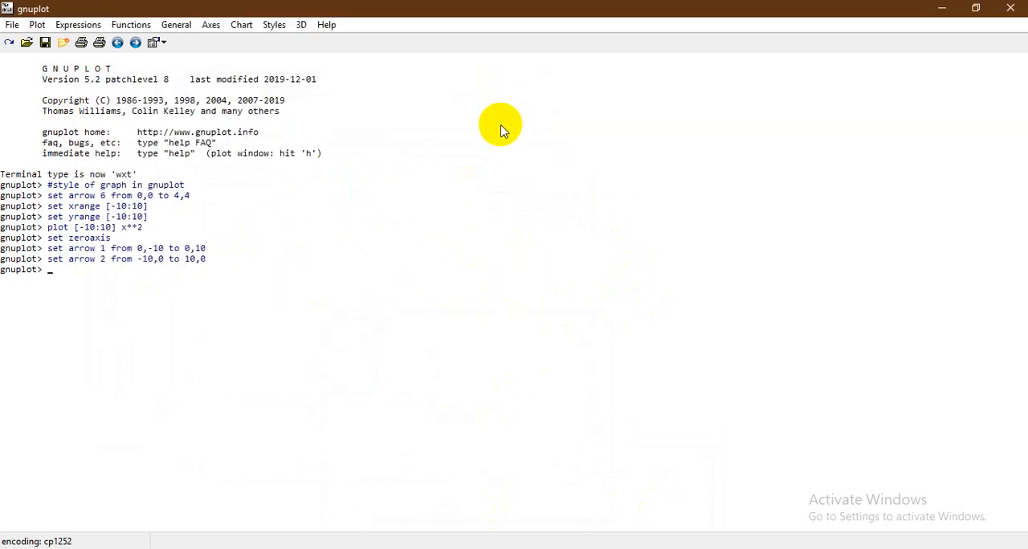
Try to add label 1 with the text "y-axis" at -1,9 using set label 1 "y-axis" -1,9
text(se)
text(t labe)
text(el)
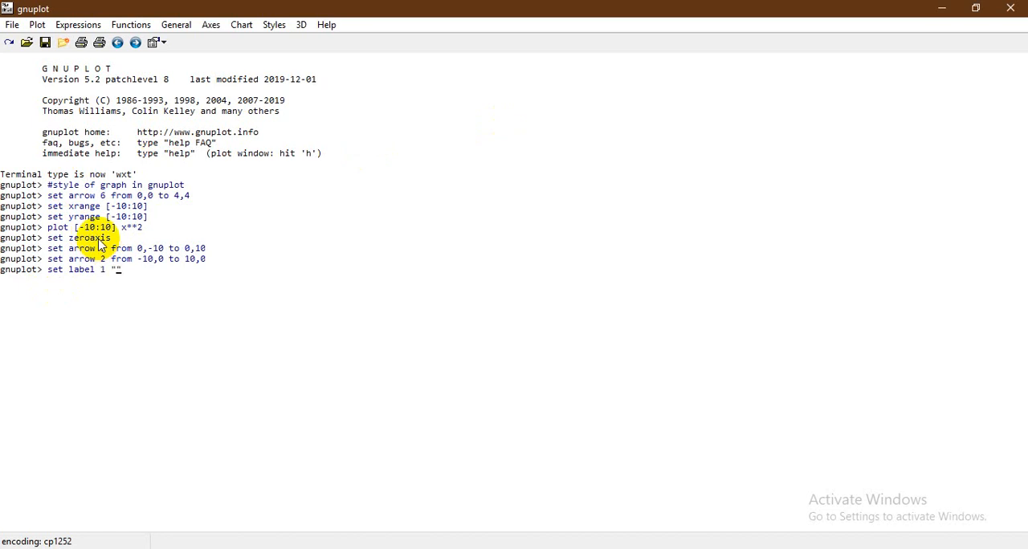
key(BackSpace)
text(y-axis)
key(BackSpace)
click(573, 548)
click(655, 494)
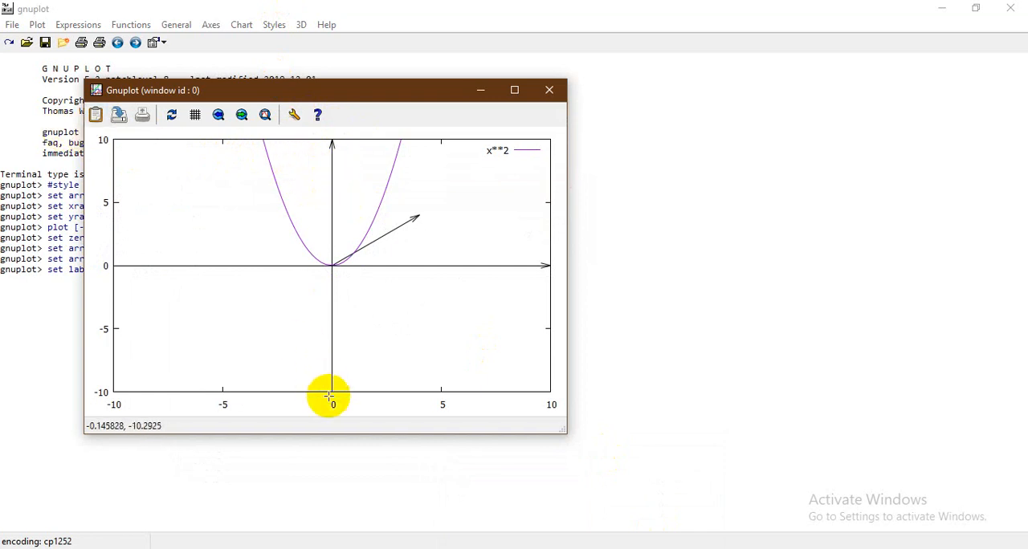
click(479, 90)
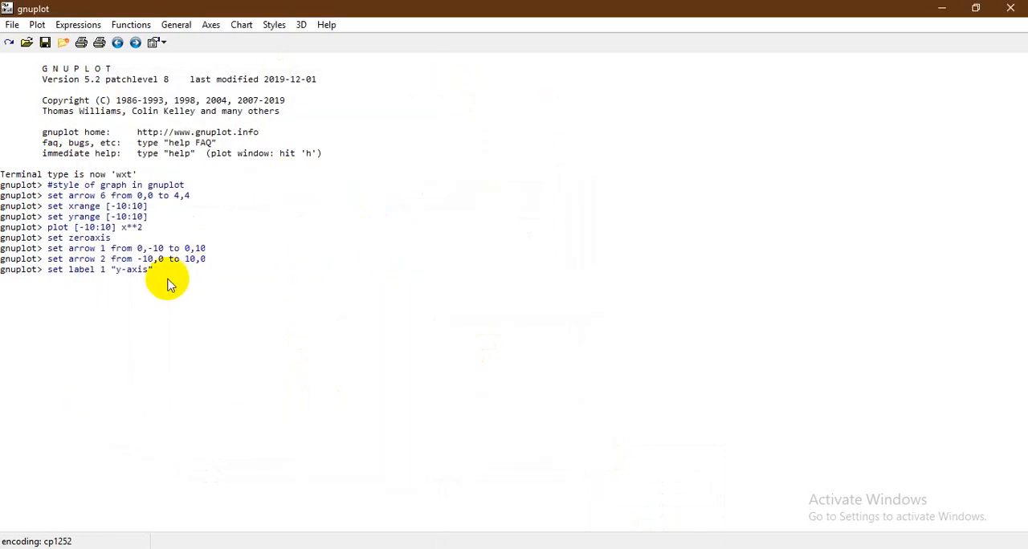
text(a1,9)
key(Return)
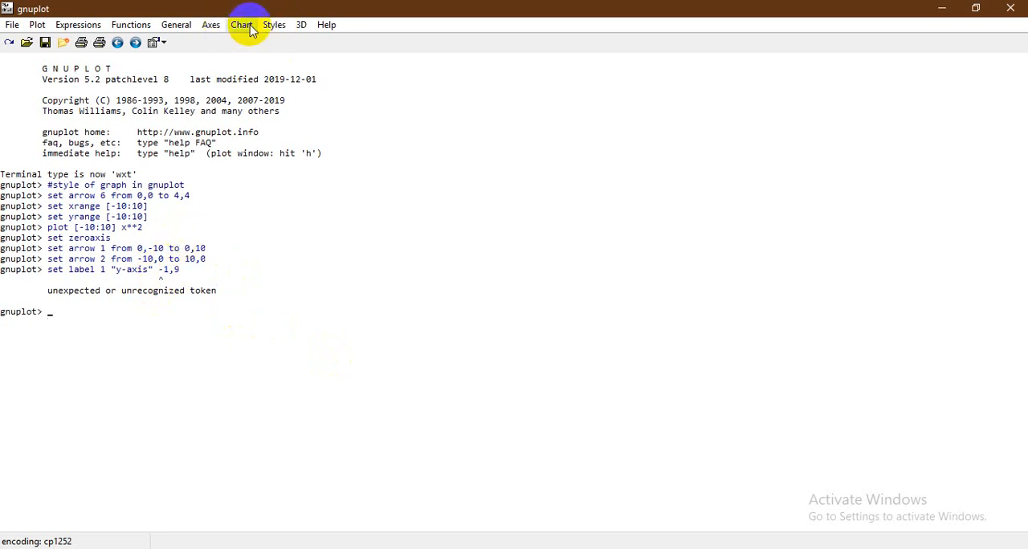
Try to add chart label 1 with the text "y-axis" at coordinate -1.5,9 with justification 1,12,2
click(213, 26)
mouse_move(242, 27)
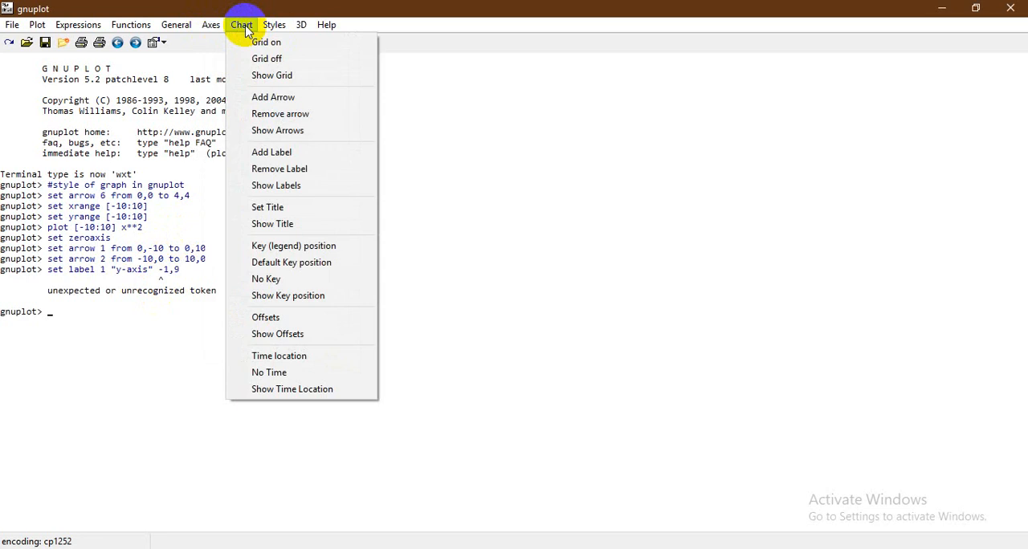
click(289, 169)
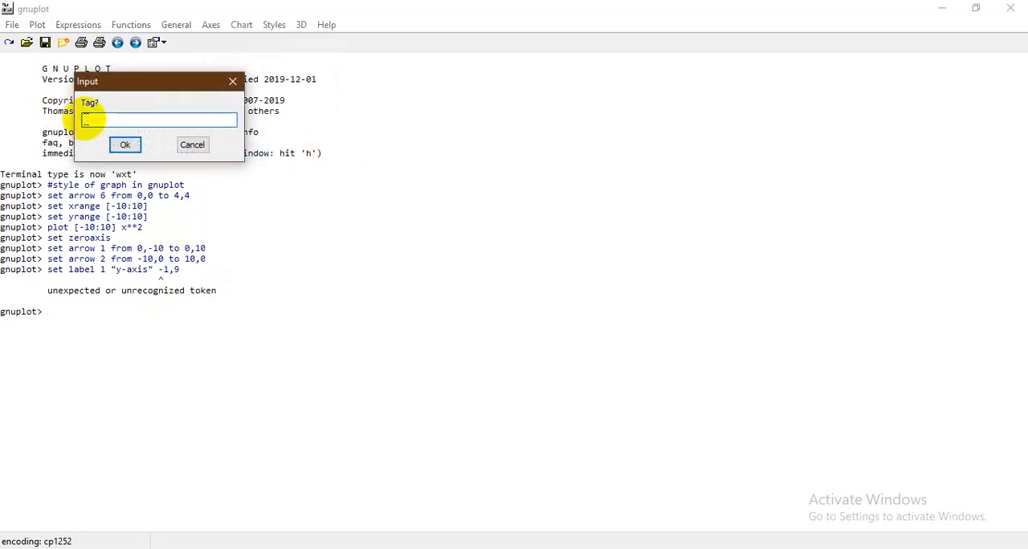
key(Return)
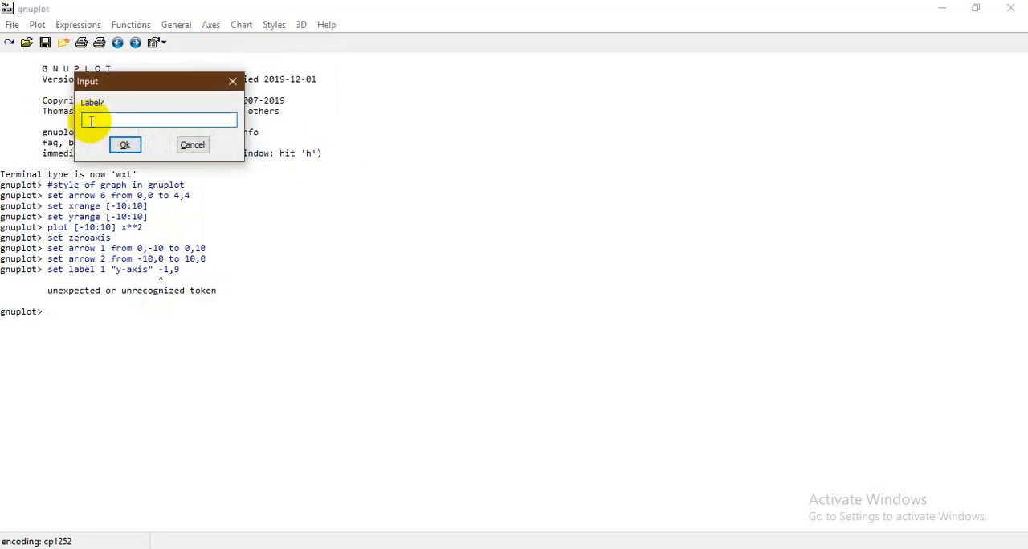
text(y-axis)
key(Return)
text(-)
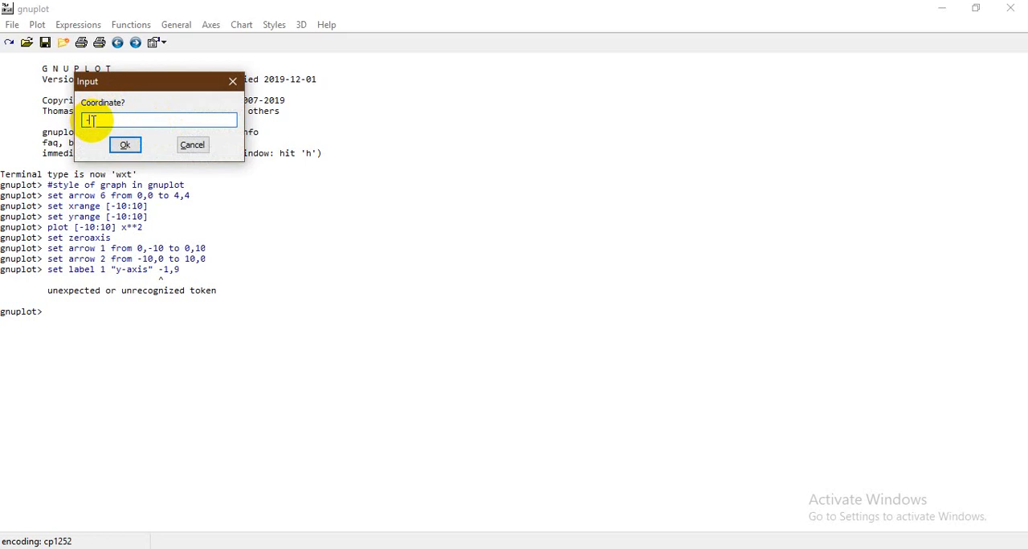
text(1.5,9)
click(129, 146)
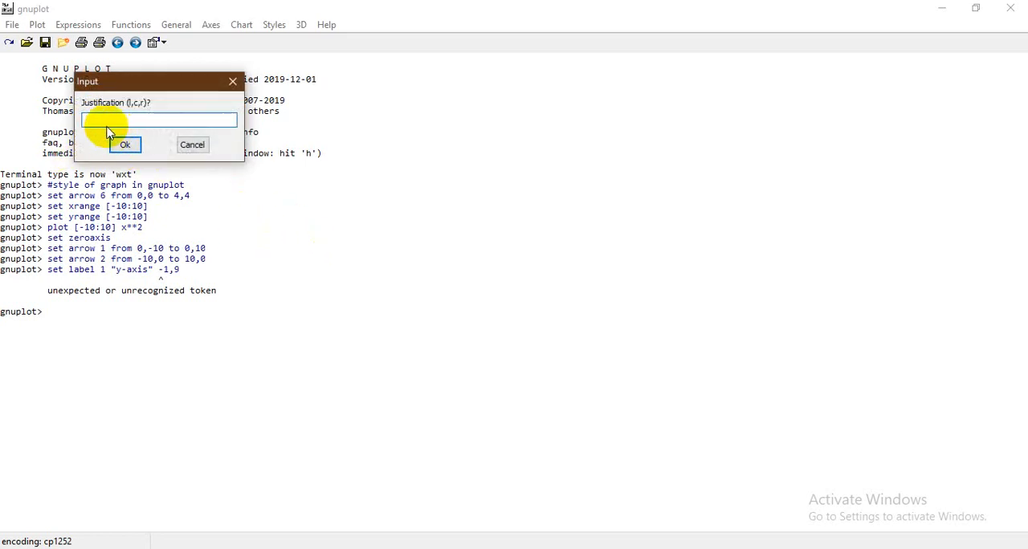
text(1,12,2)
click(116, 141)
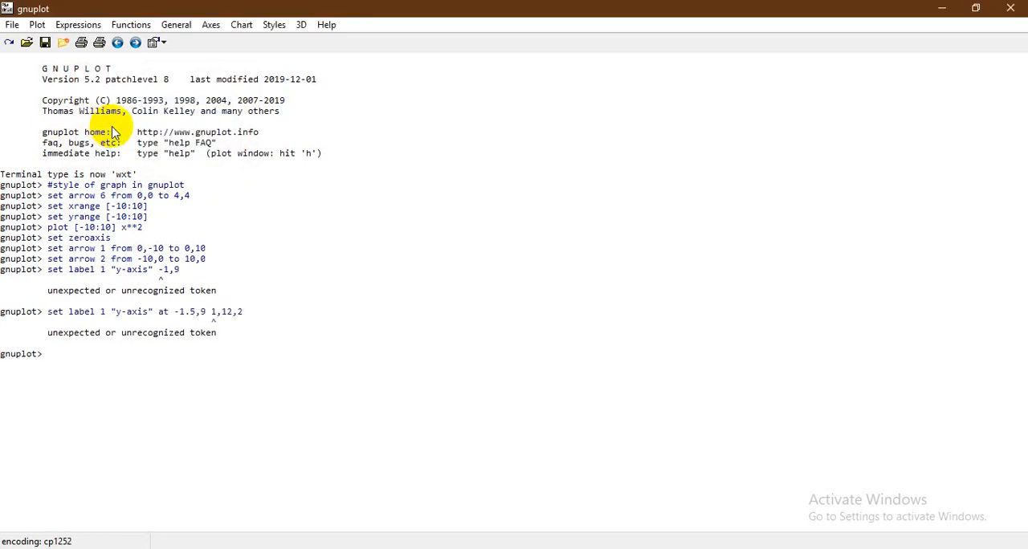
Rerun the label 1 command without the justification values, as set label 1 "y-axis" at -1.5,9, and check it in the plot window
key(Up)
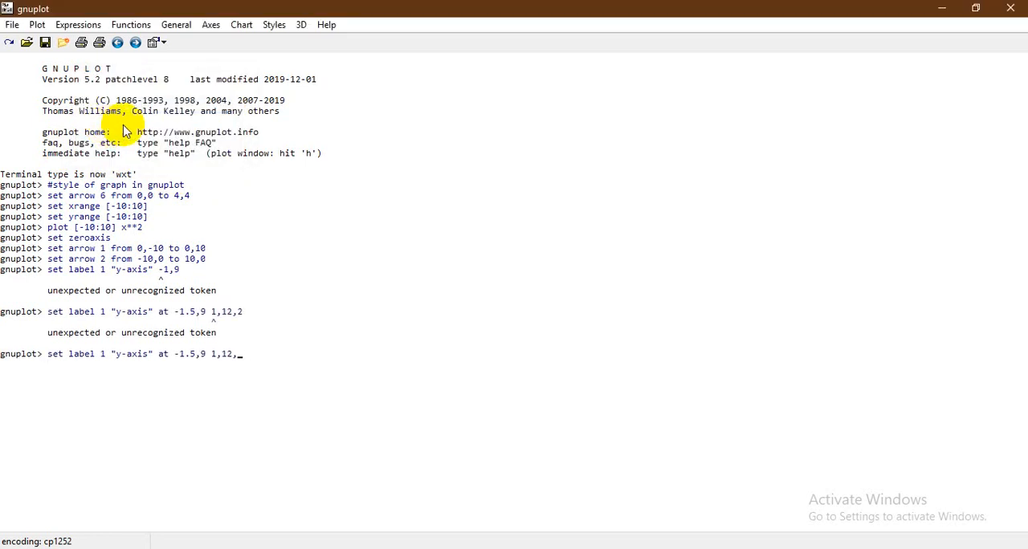
key(BackSpace)
key(BackSpace)
key(BackSpace)
key(BackSpace)
key(BackSpace)
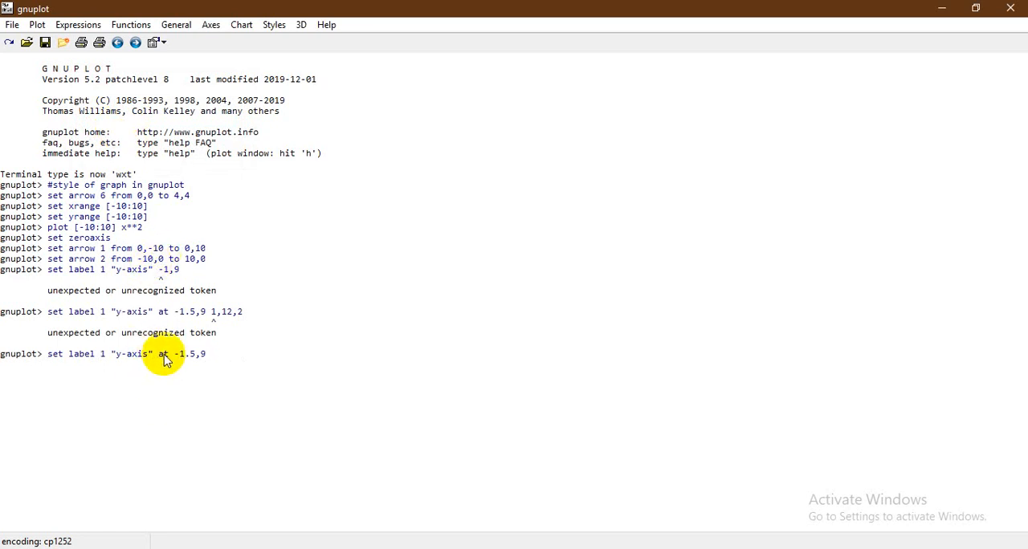
key(Return)
mouse_move(572, 548)
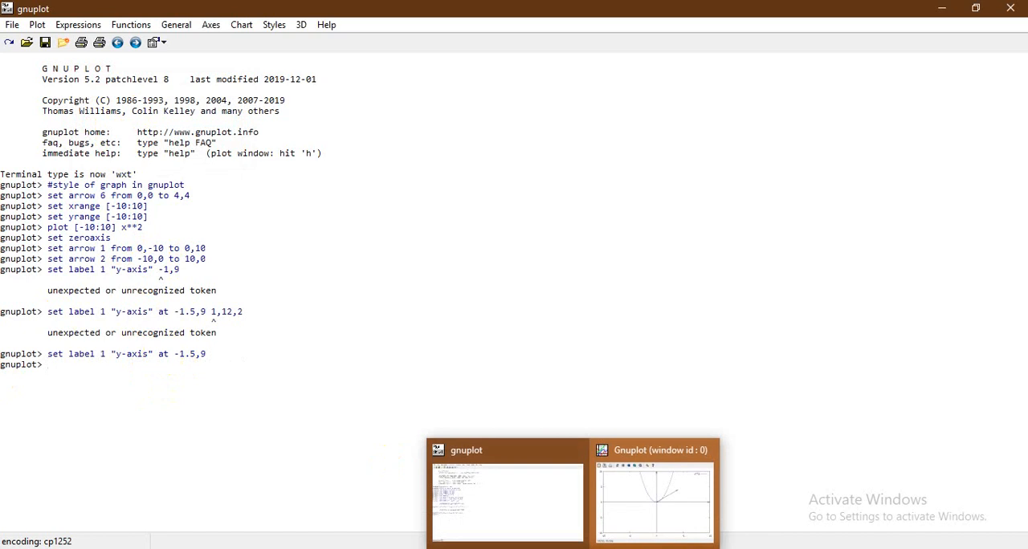
click(631, 525)
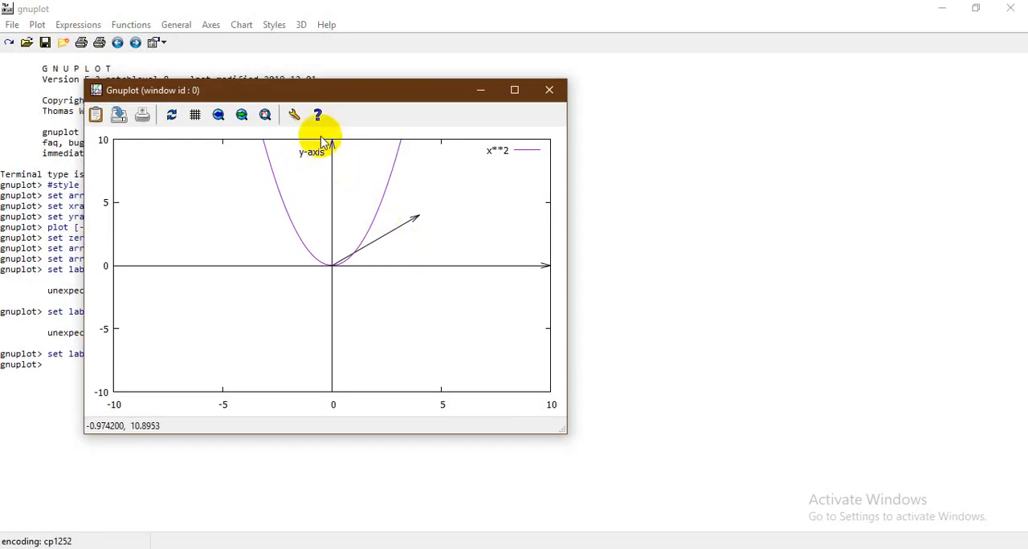
click(477, 94)
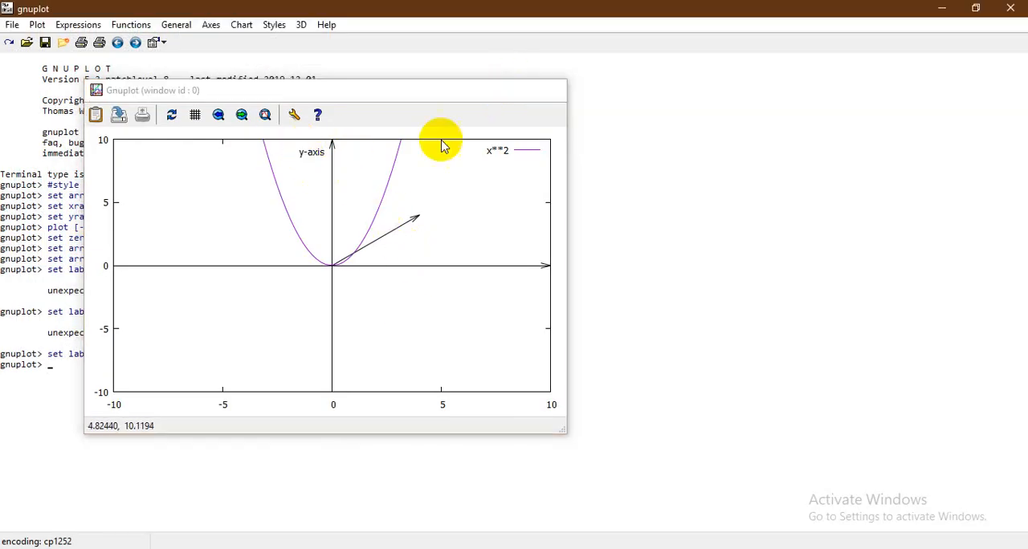
Recall the label command and change it to label 2 with the text "x-axis"
key(Up)
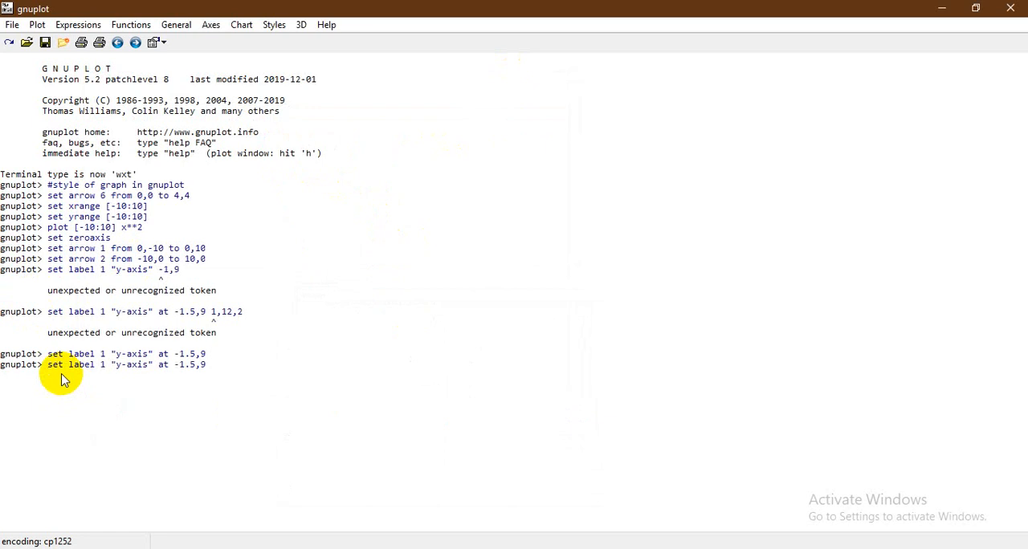
key(BackSpace)
text(2)
key(Down)
key(Up)
key(Left)
key(Left)
key(Left)
key(Left)
key(Left)
key(Left)
key(Left)
key(Left)
key(Left)
key(Left)
key(Left)
key(Left)
key(Left)
key(Left)
key(Left)
key(Left)
key(Left)
key(Left)
key(Left)
key(BackSpace)
text(2)
key(Right)
key(Right)
key(Right)
key(BackSpace)
text(x)
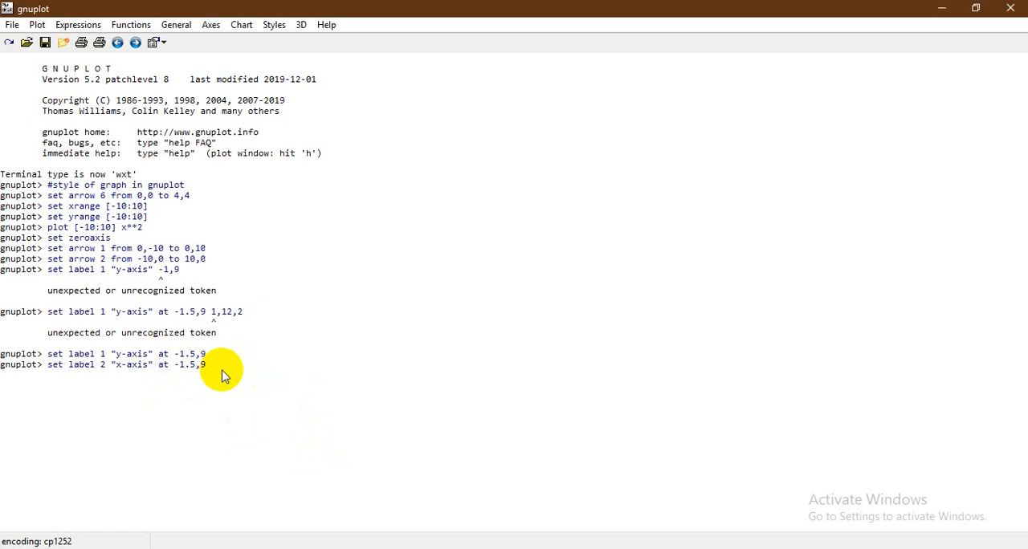
Set the position of label 2 to 9,-1,5, run the command and check the label in the plot window
key(BackSpace)
key(BackSpace)
key(BackSpace)
key(BackSpace)
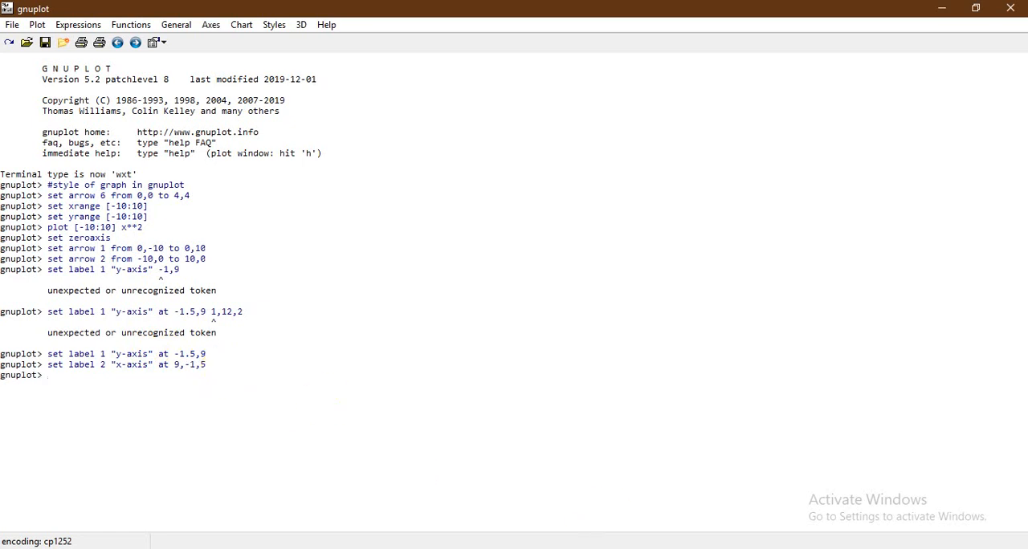
click(626, 502)
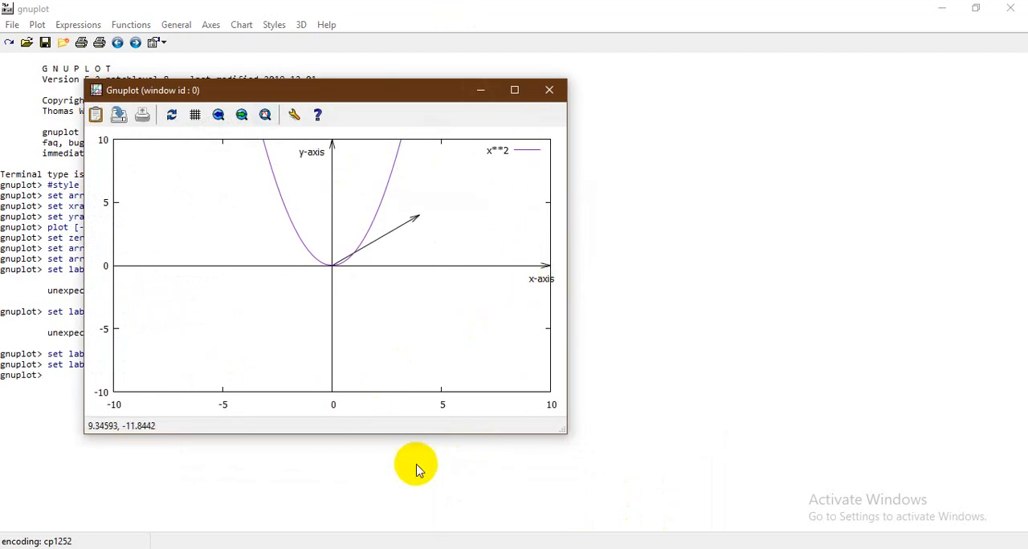
click(480, 90)
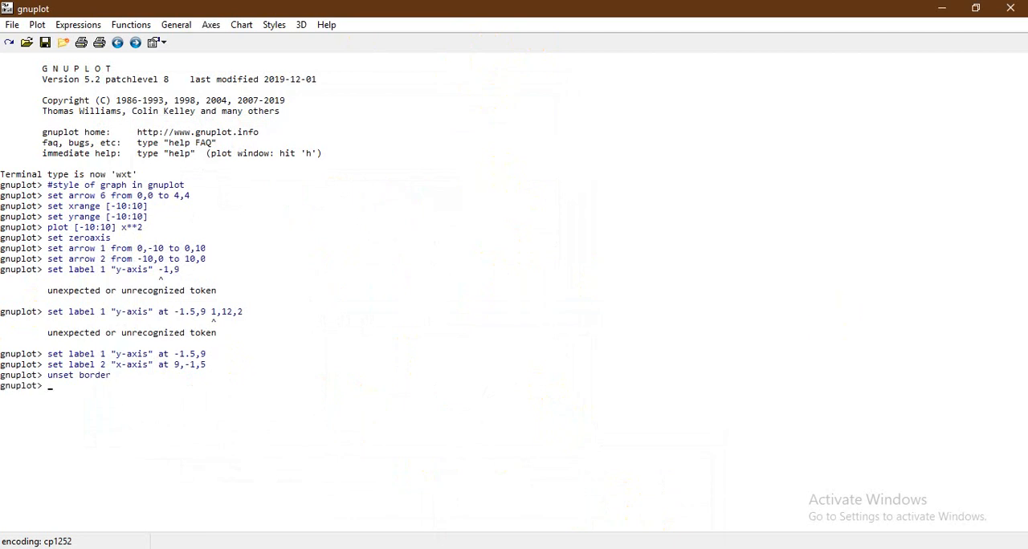
Remove the plot border with unset border, restore it with set border, and check each state in the plot window
click(608, 510)
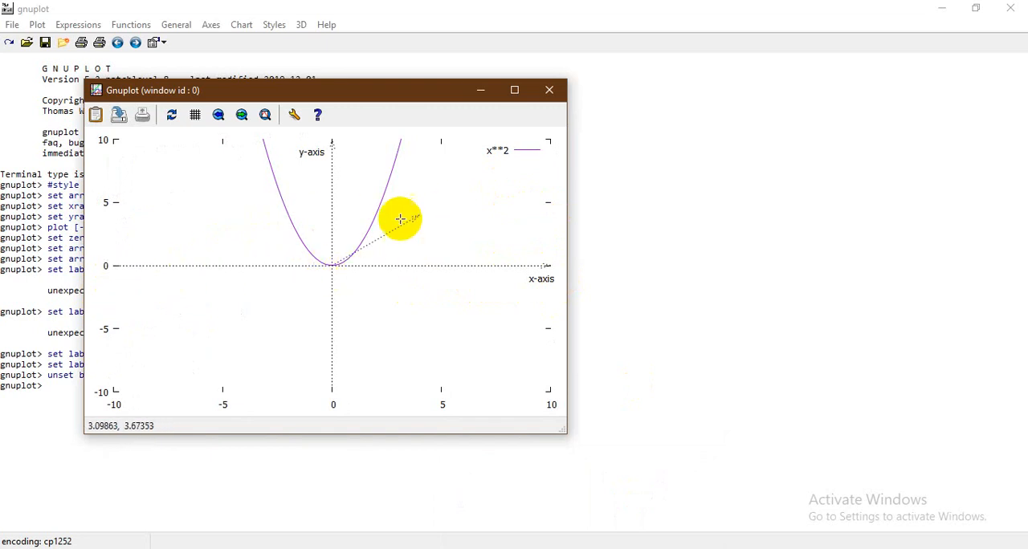
click(476, 94)
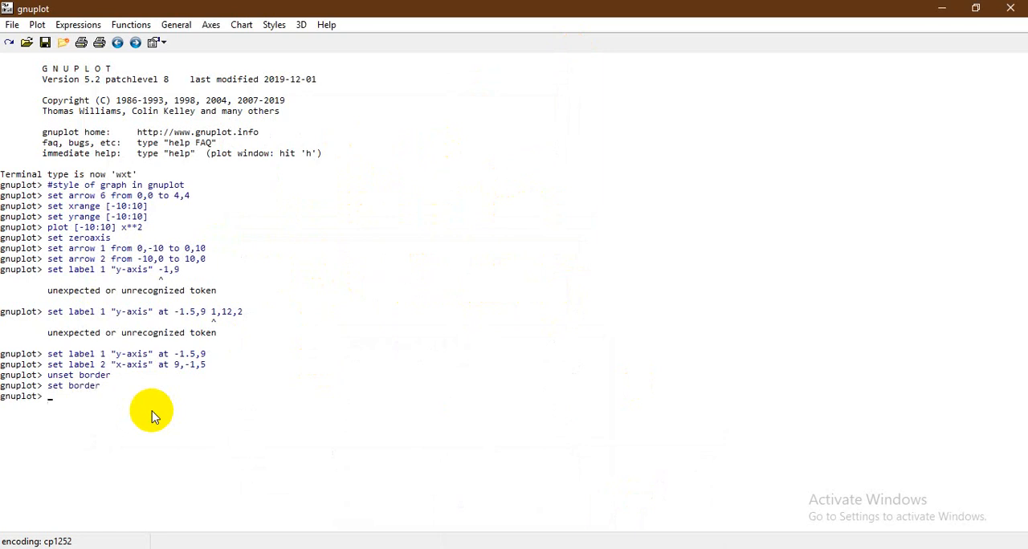
mouse_move(535, 548)
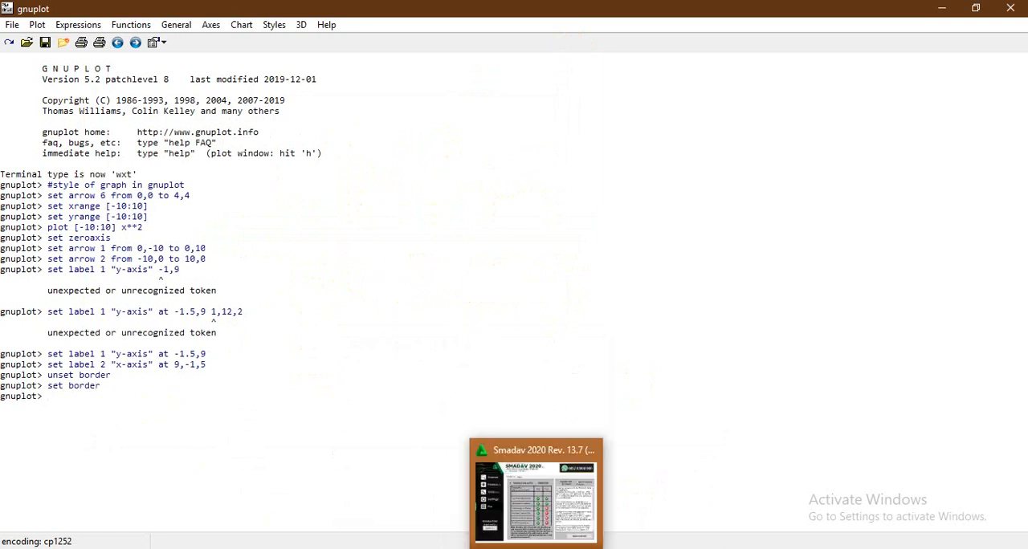
mouse_move(568, 548)
click(619, 533)
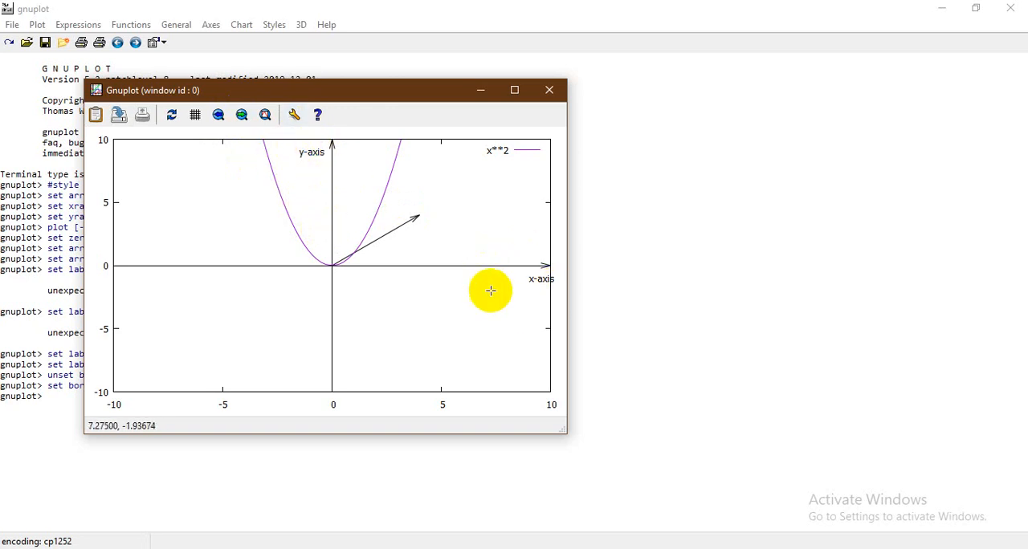
click(476, 93)
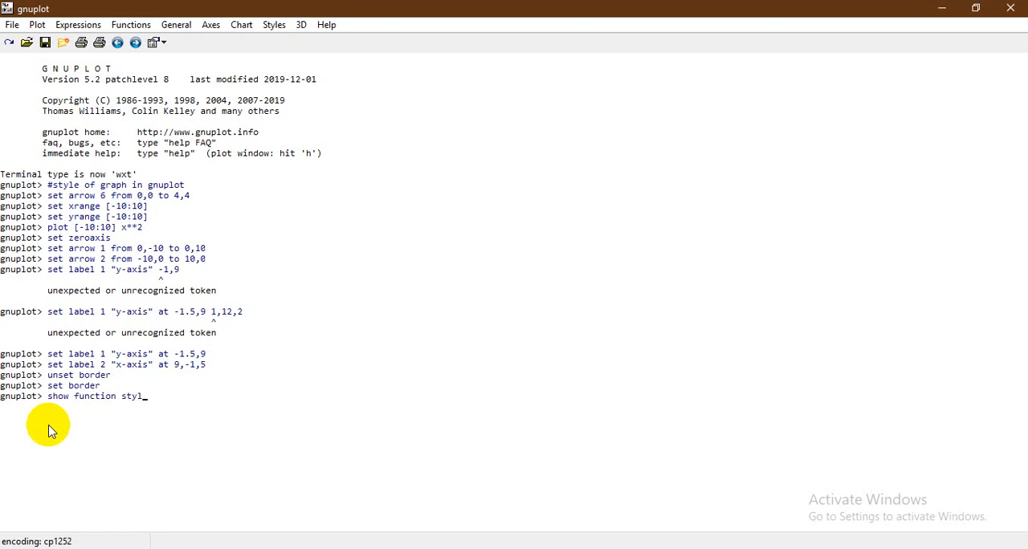
Query the current function style with show function style
key(Return)
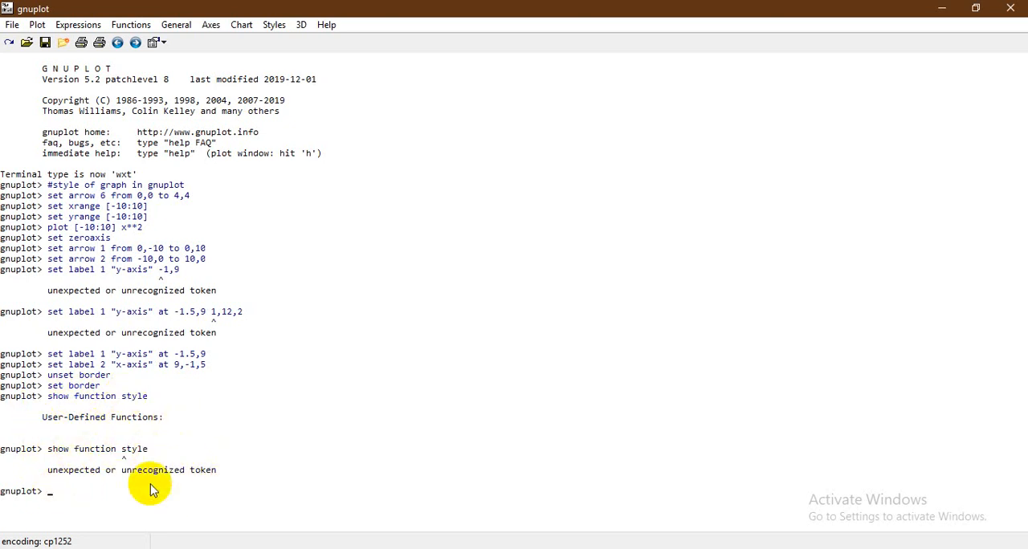
Set the function style to points and replot x**2 over [-10:10], checking the curve in the plot window
click(276, 25)
mouse_move(315, 96)
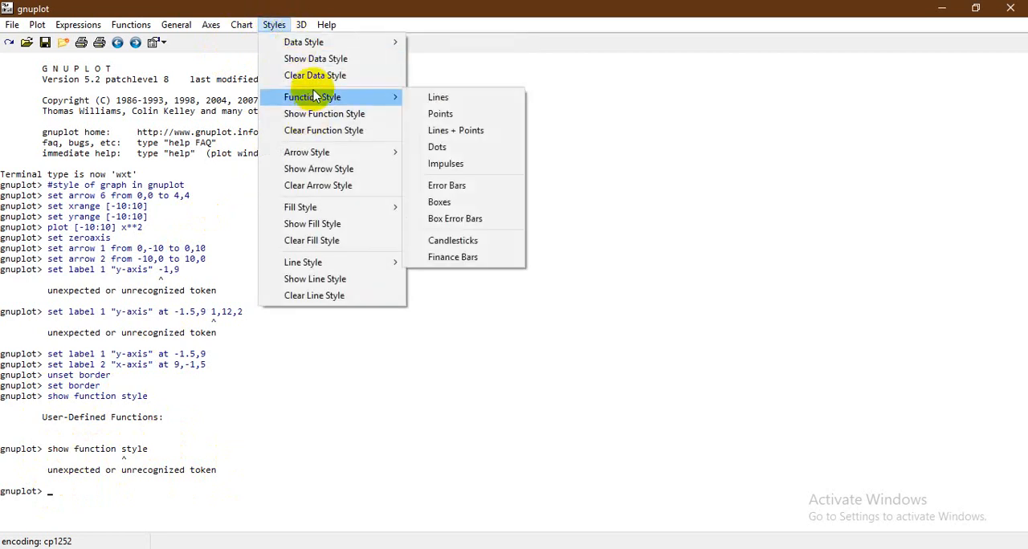
mouse_move(318, 154)
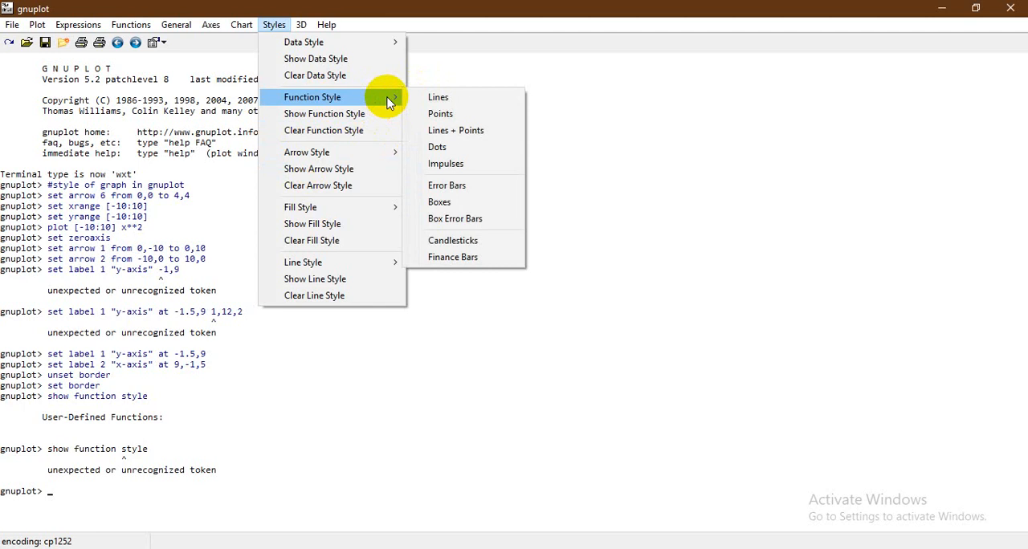
click(454, 118)
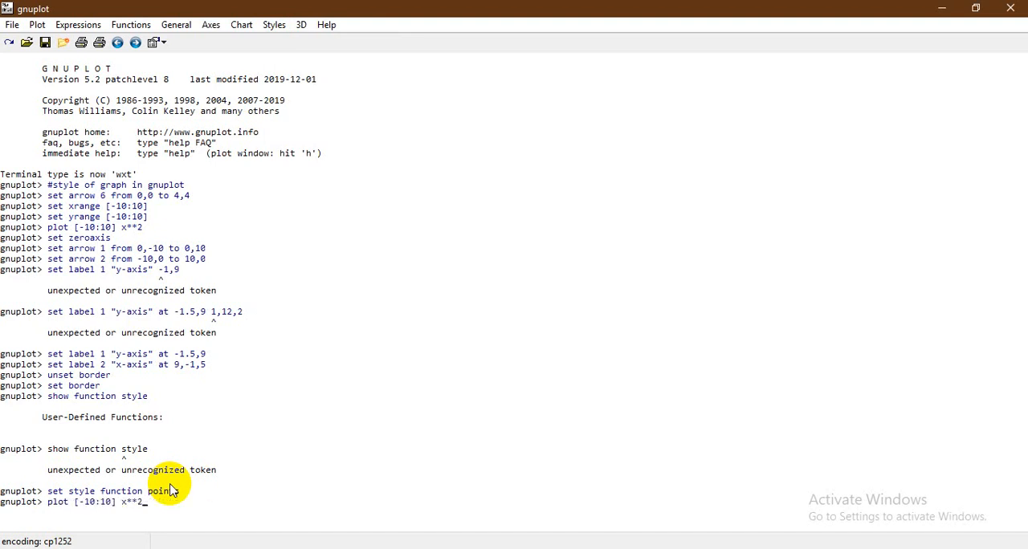
key(Return)
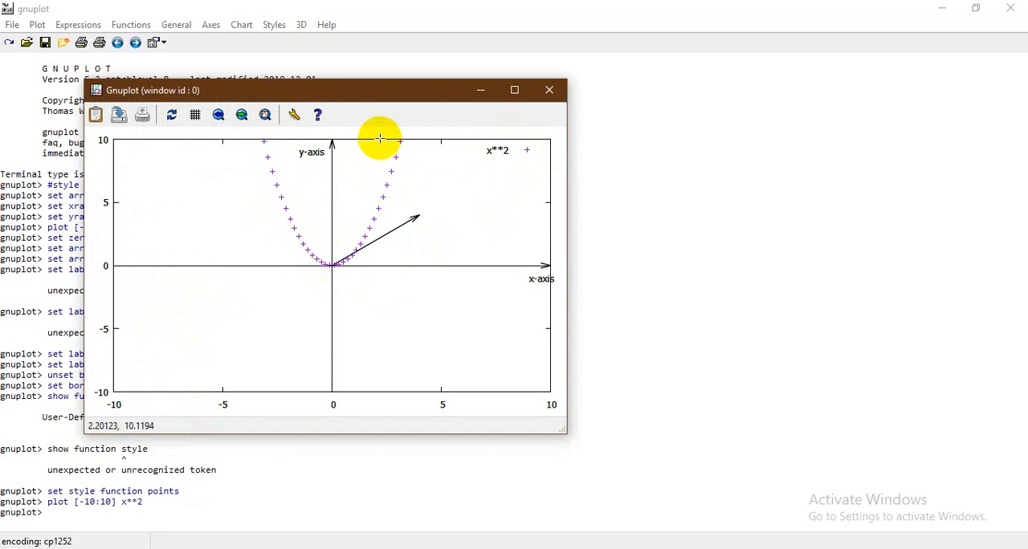
click(480, 90)
Switch the function style to lines + points and check the curve in the plot window
click(274, 25)
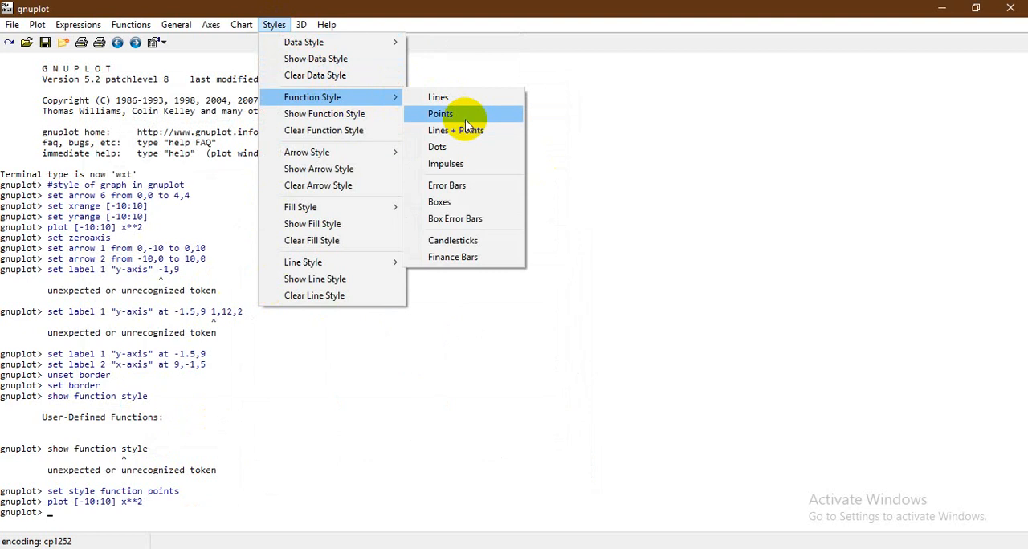
click(473, 134)
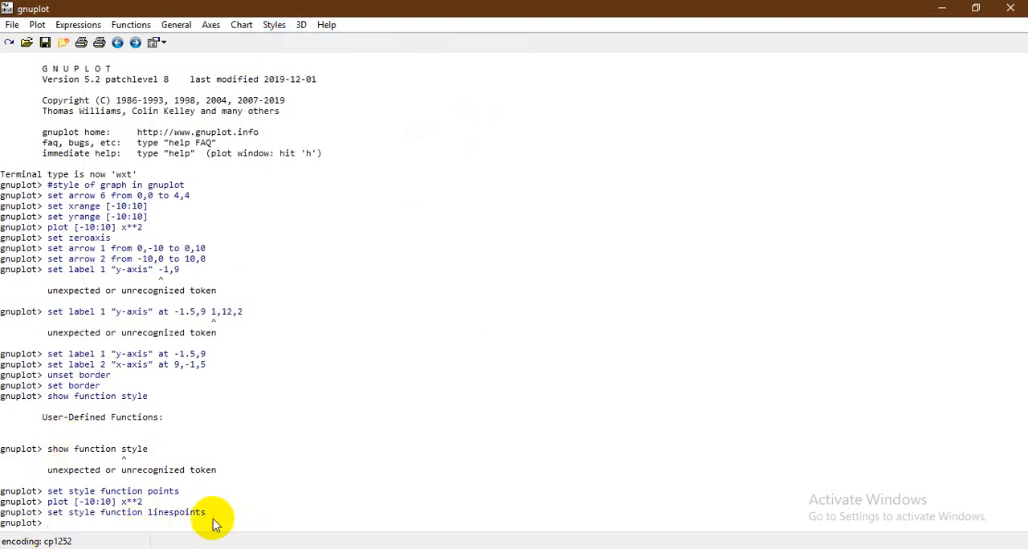
click(603, 480)
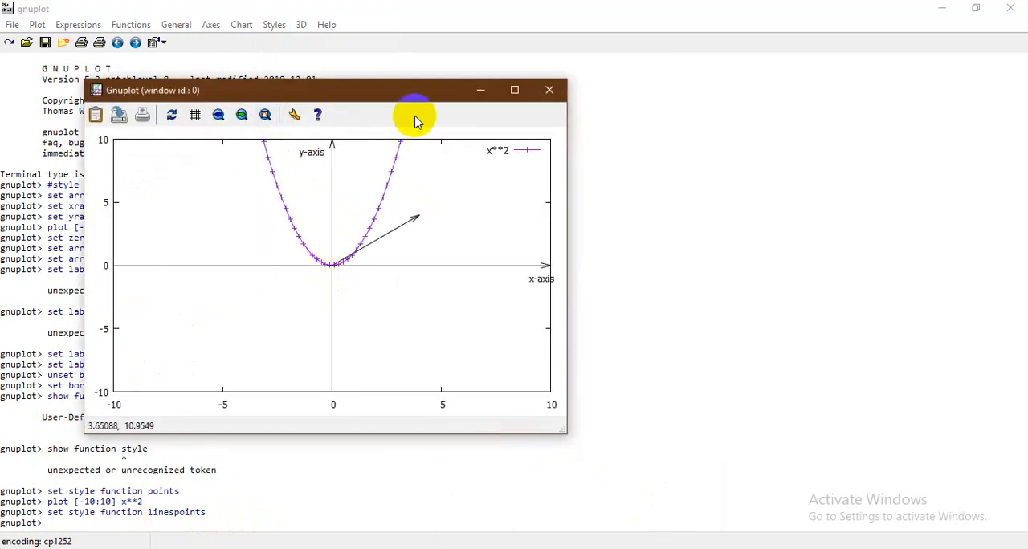
click(480, 90)
Switch the function style to dots and check the curve in the plot window
click(274, 24)
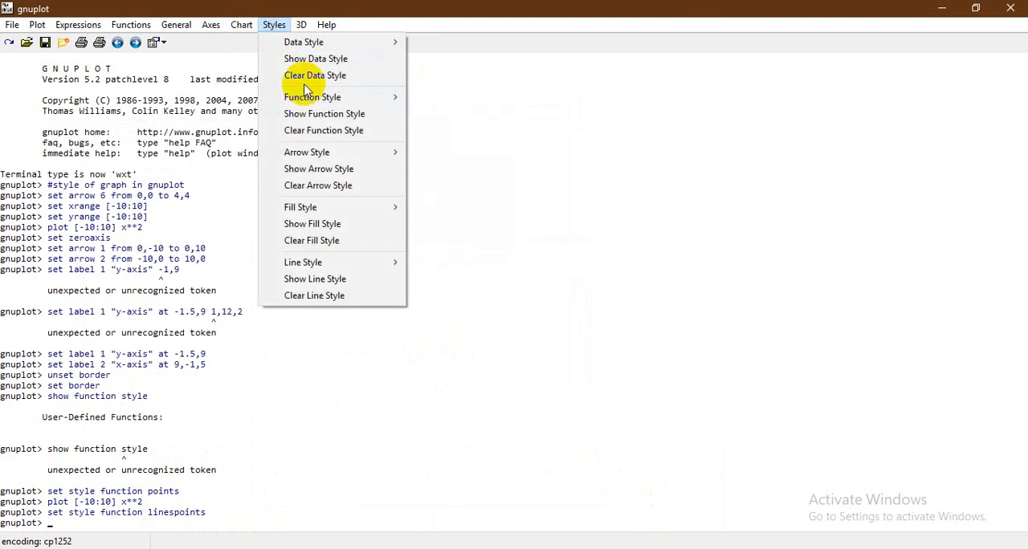
mouse_move(349, 98)
click(456, 148)
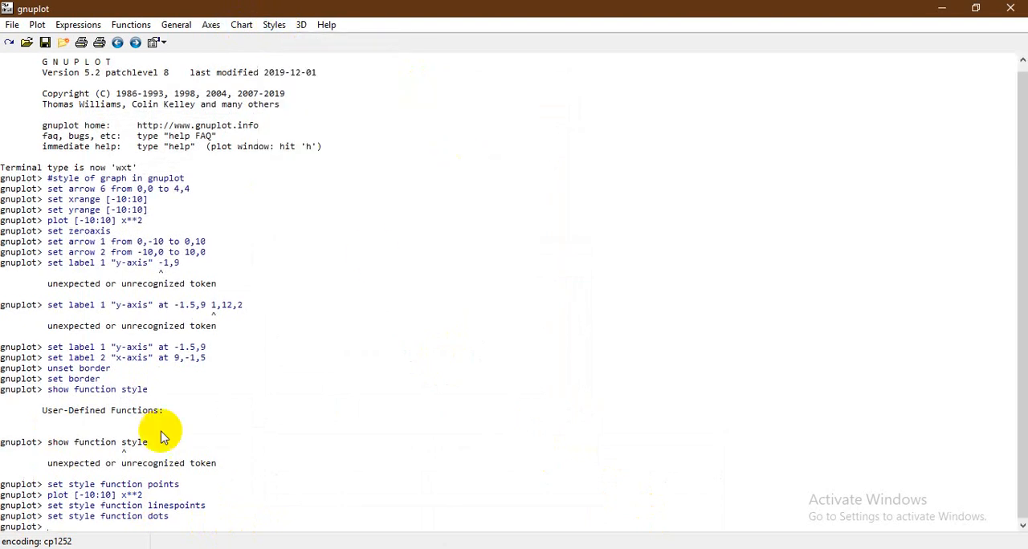
mouse_move(535, 548)
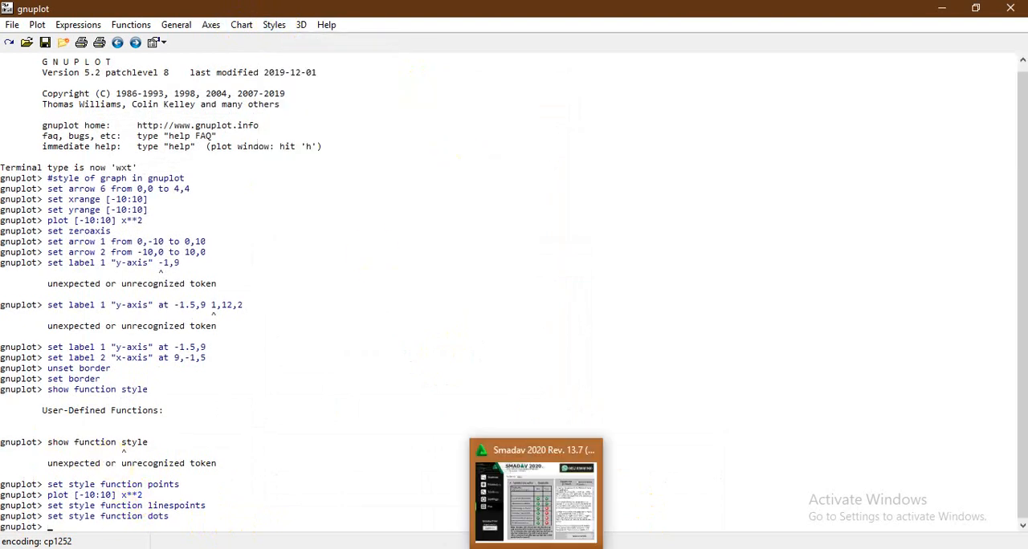
click(653, 505)
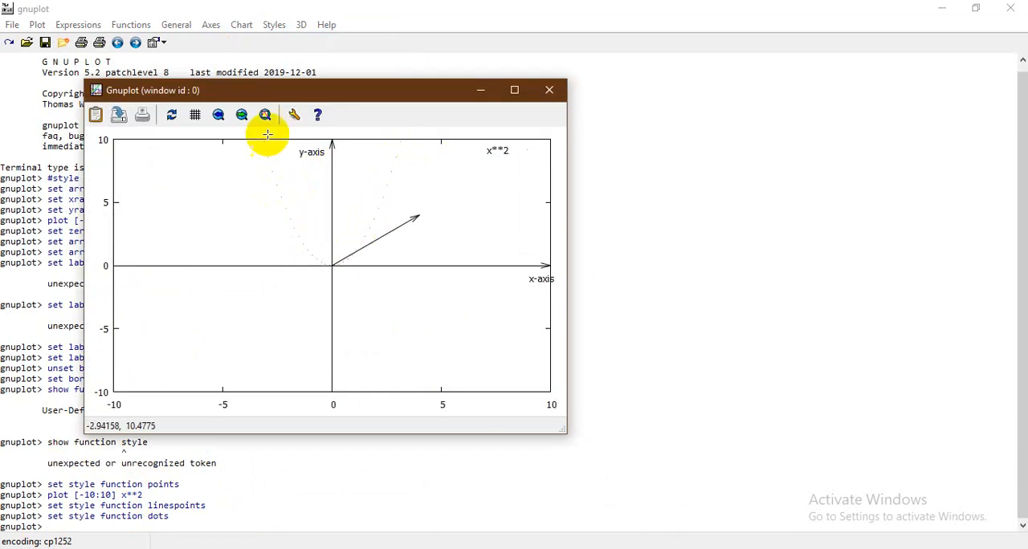
click(484, 90)
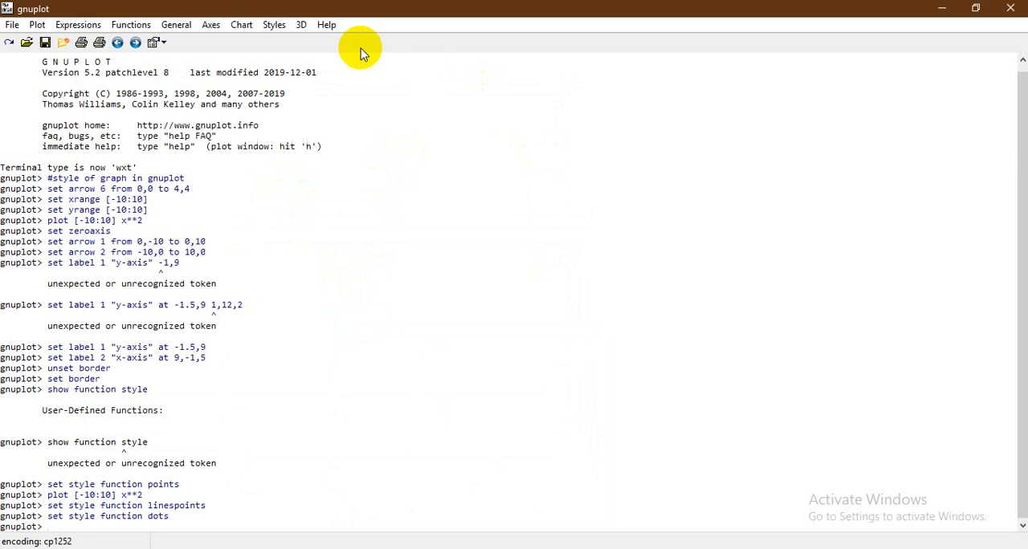
Switch the function style to boxes and check the x**2 curve in the plot window
click(274, 24)
mouse_move(319, 96)
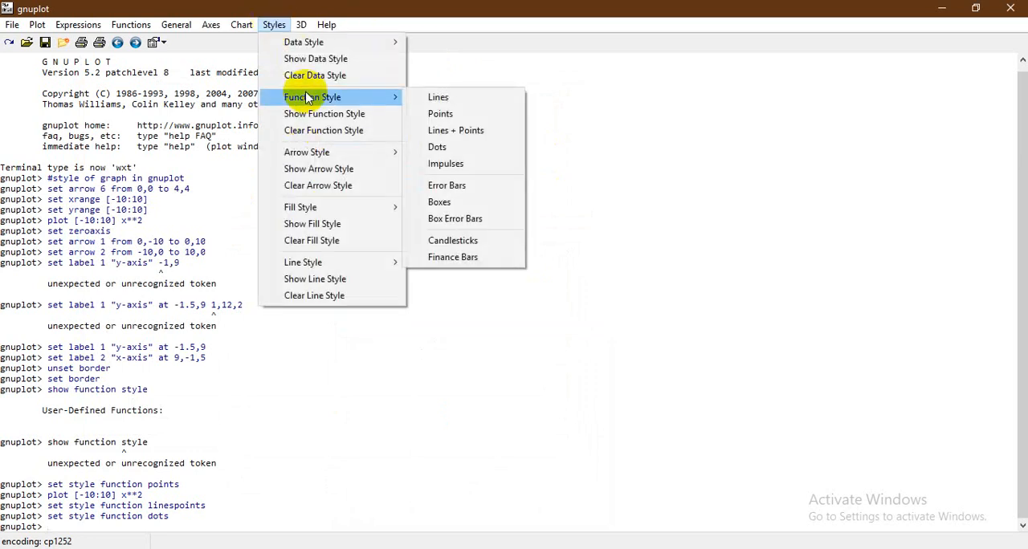
click(464, 205)
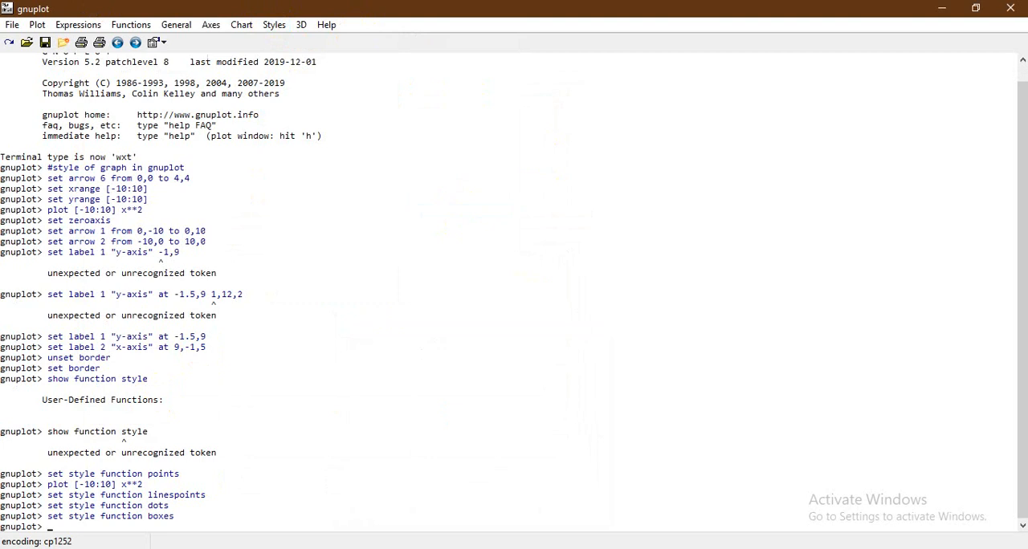
click(700, 511)
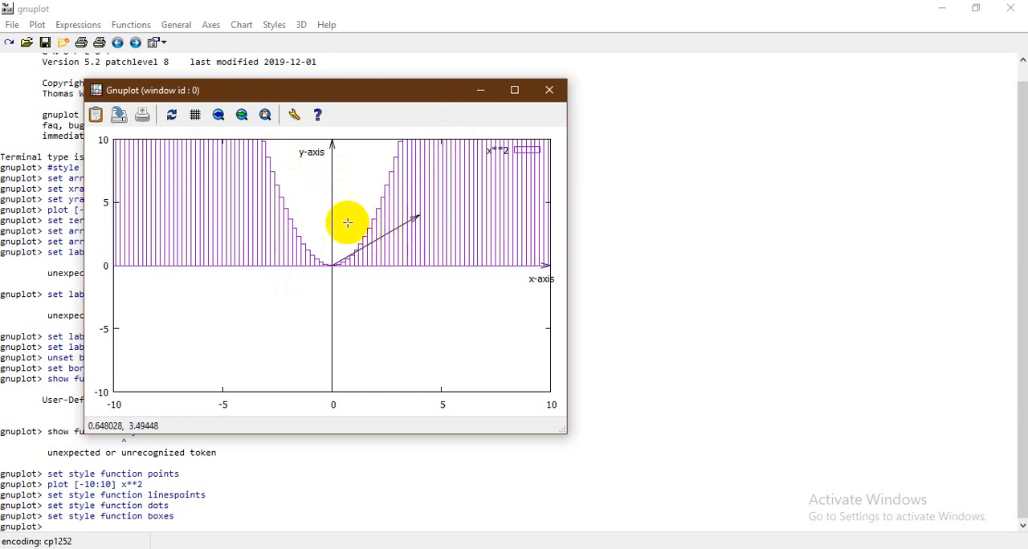
click(483, 89)
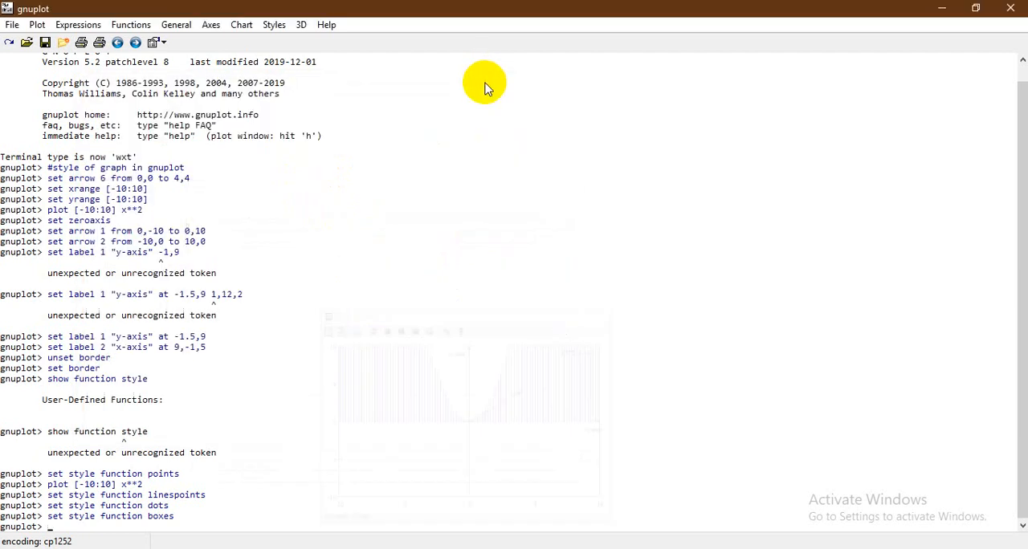
Switch the function style to box error bars and check the x**2 curve in the plot window
click(273, 25)
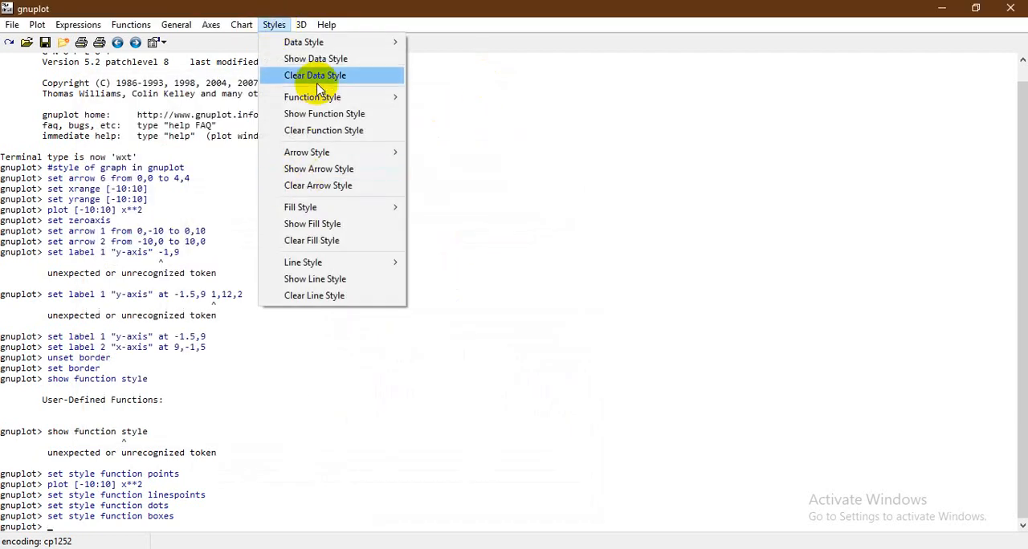
mouse_move(328, 100)
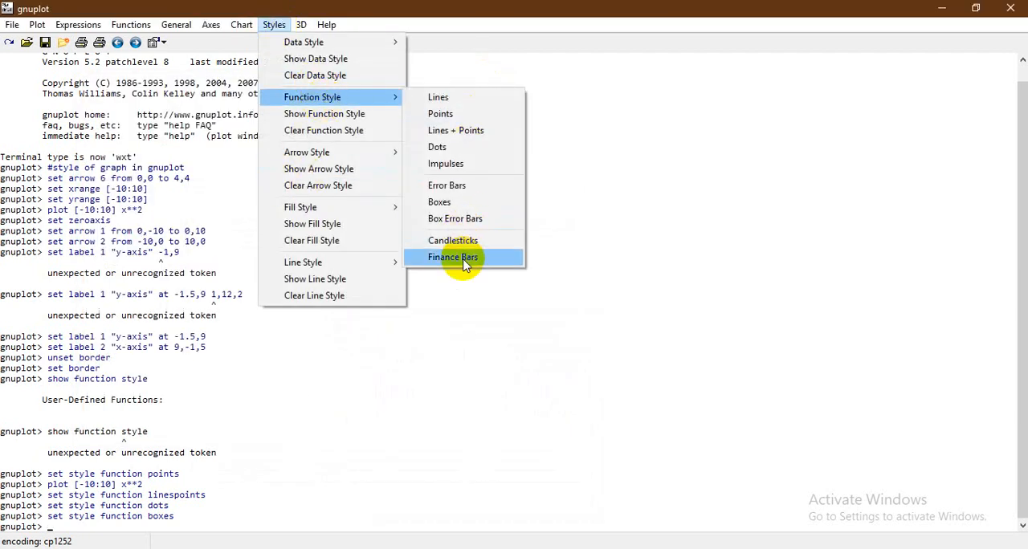
click(473, 219)
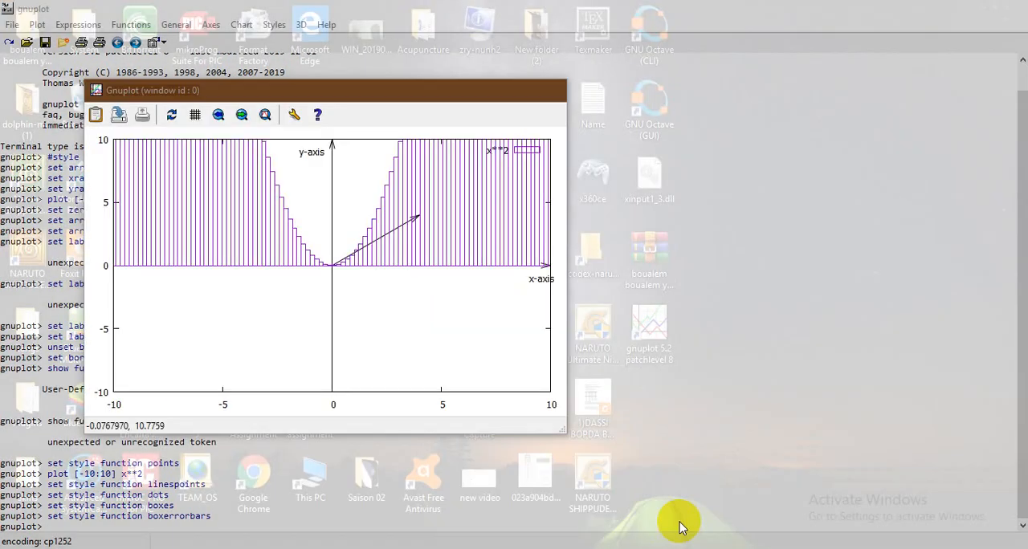
click(679, 518)
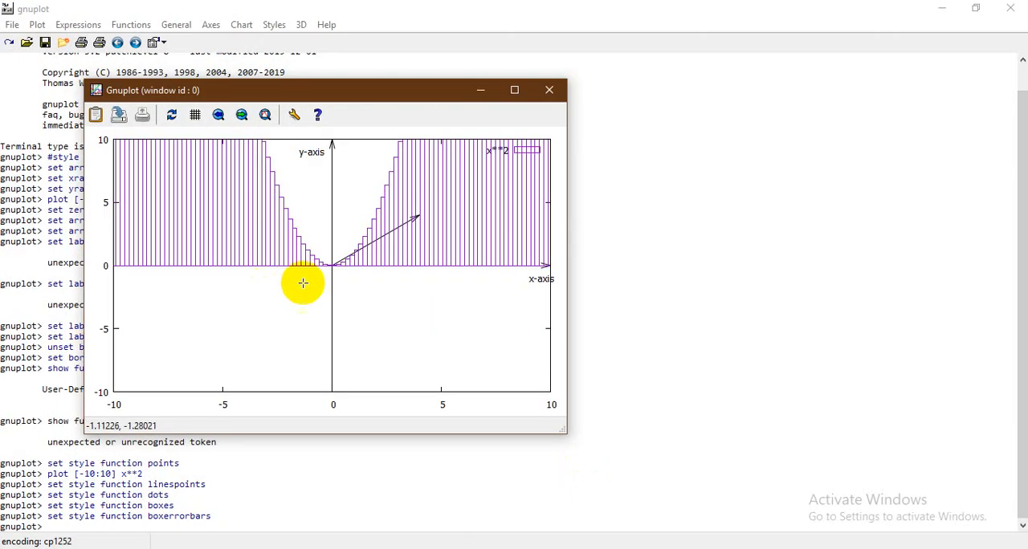
click(480, 90)
Try to switch the function style to candlesticks and review the response in the console
click(274, 25)
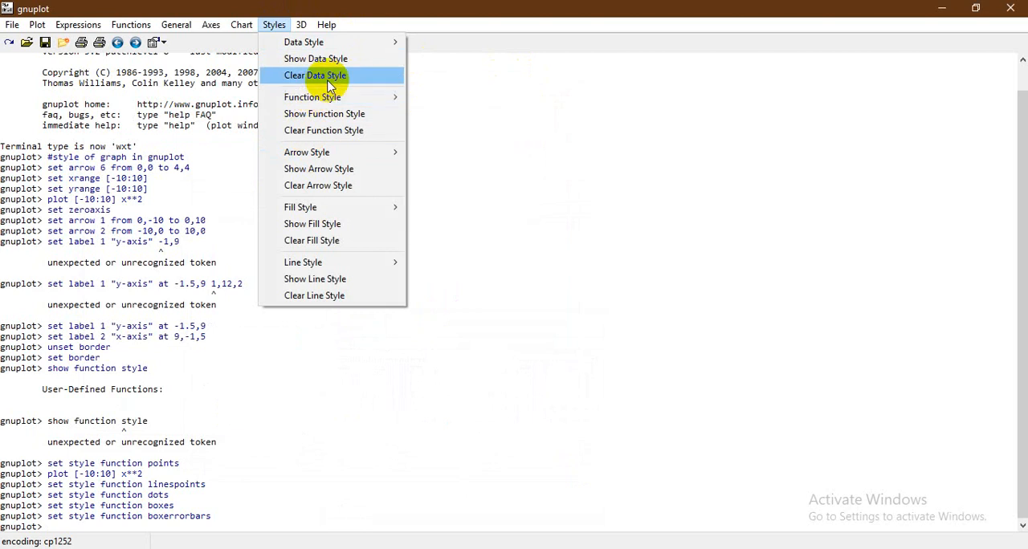
mouse_move(321, 97)
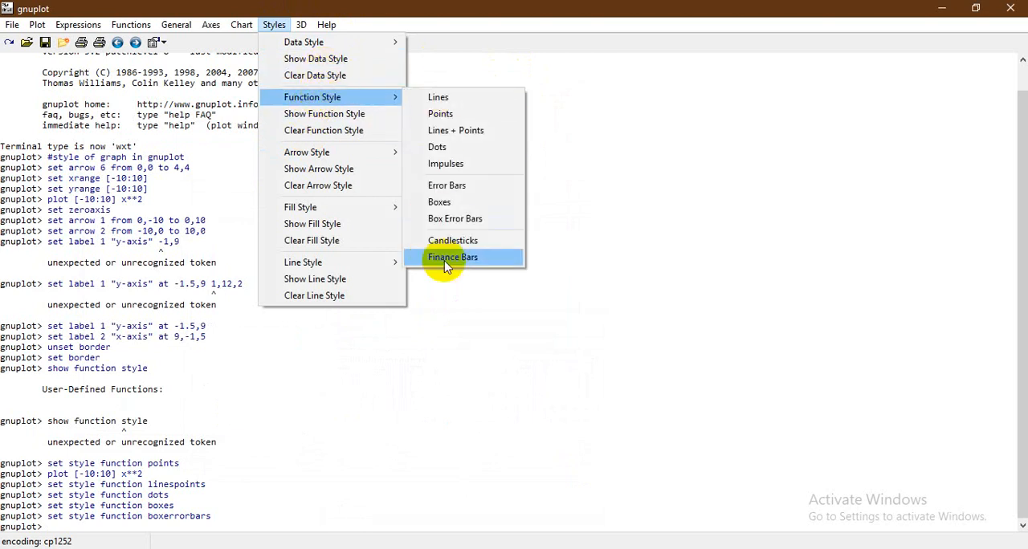
click(460, 241)
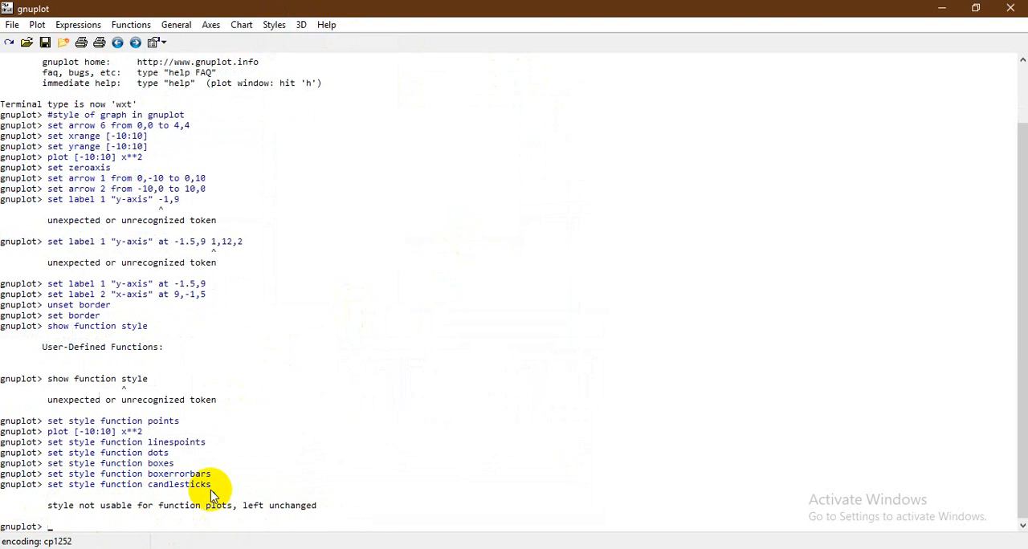
scroll(187, 368, up, 1)
scroll(187, 368, up, 2)
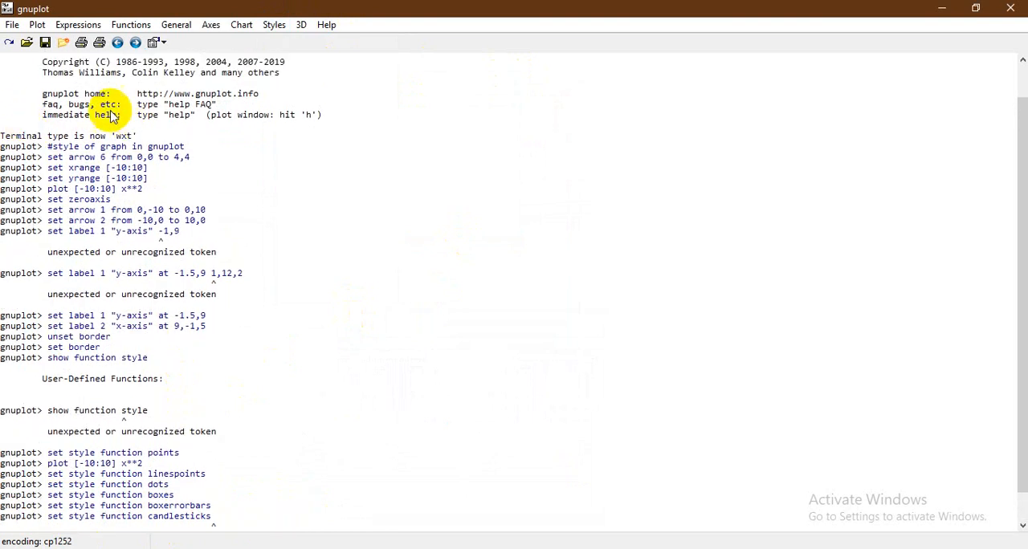
scroll(122, 155, down, 3)
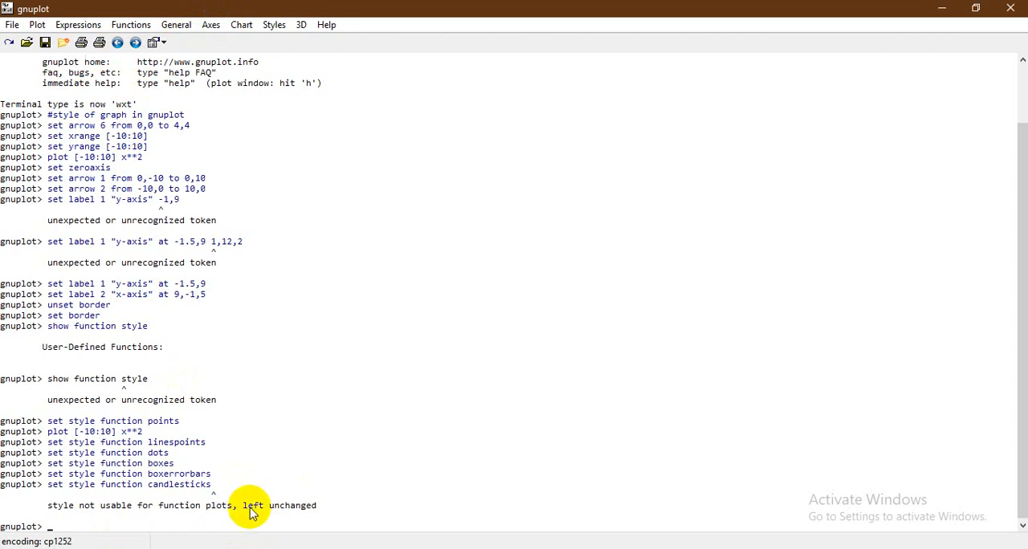
click(274, 25)
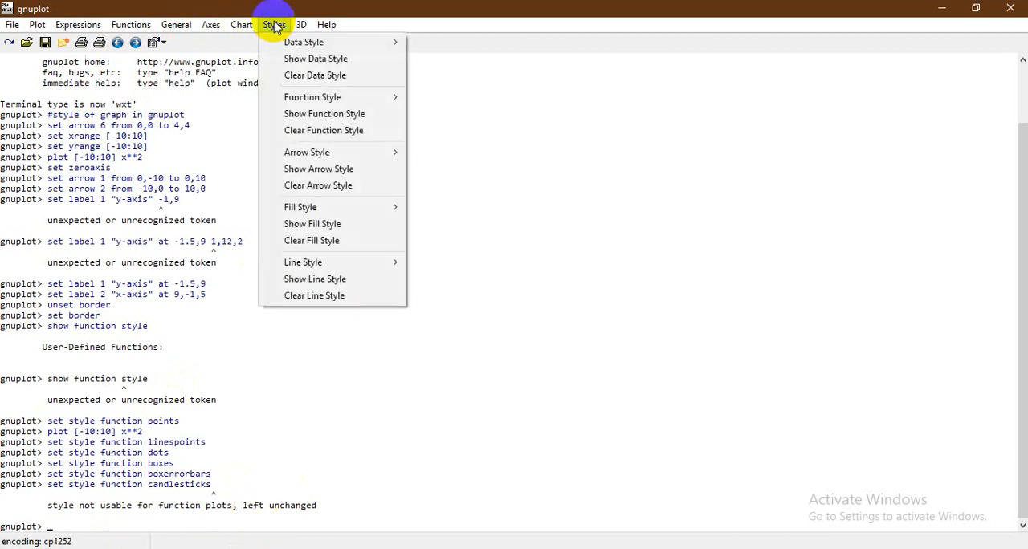
mouse_move(320, 161)
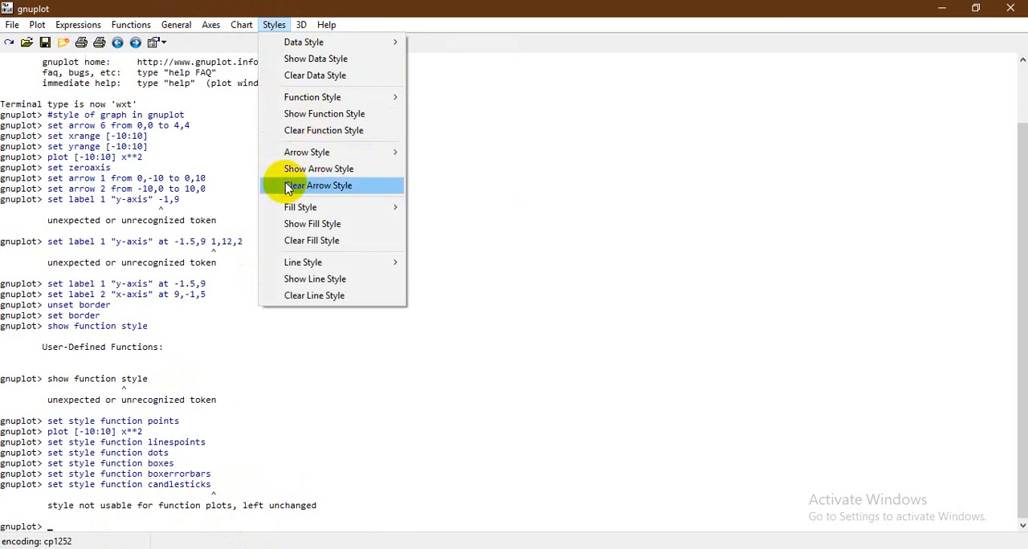
click(246, 363)
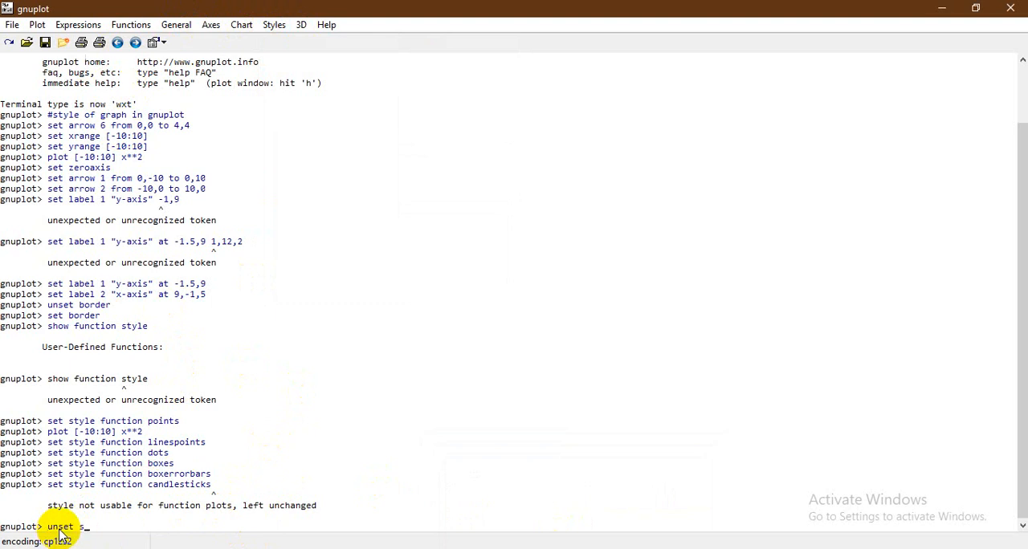
Reset the function style with unset style function and check the curve in the plot window
text(unset style function)
key(Return)
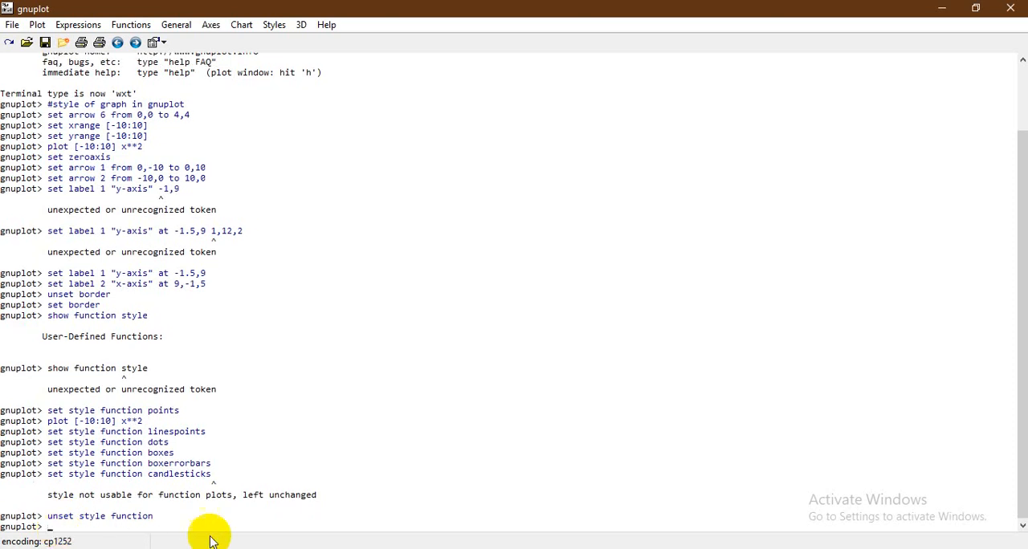
click(661, 526)
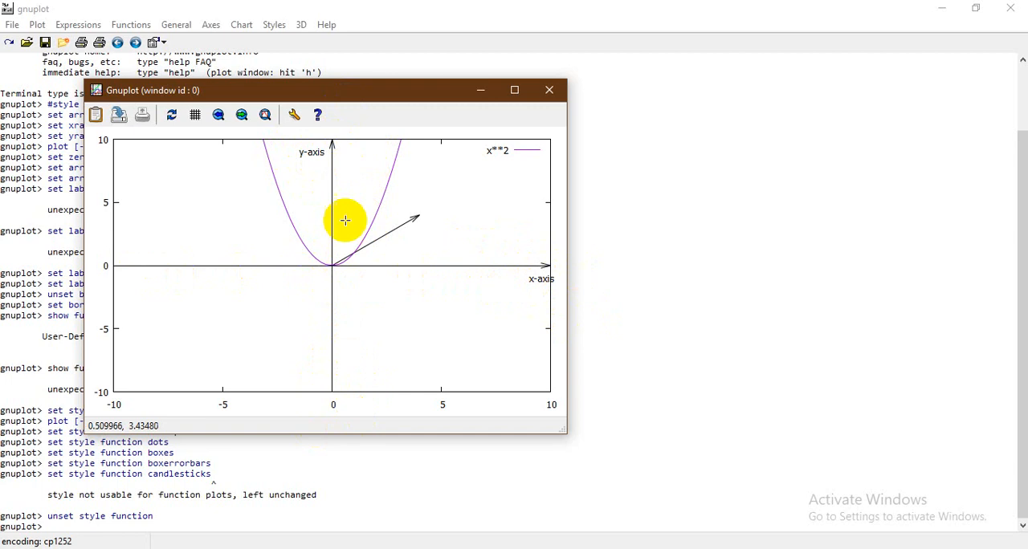
click(479, 91)
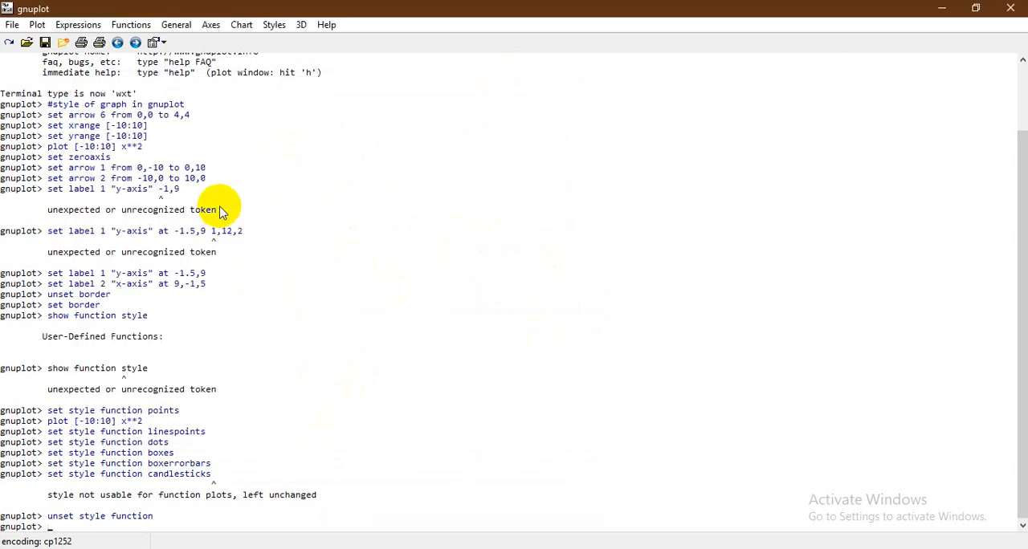
Give arrow 1 heads at both ends with set arrow 1 heads and check it in the plot window
text(set arrow)
text(1 heads)
key(Return)
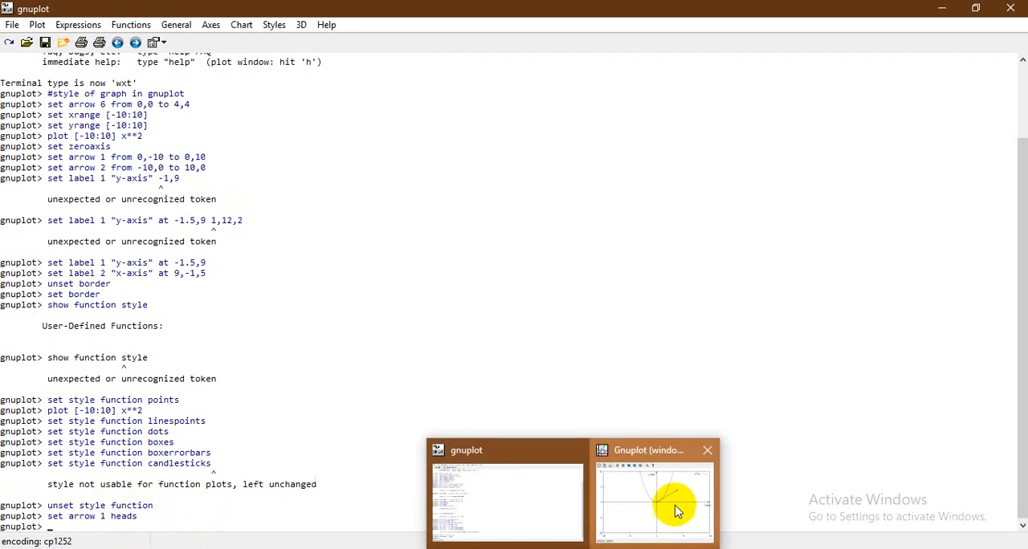
click(672, 503)
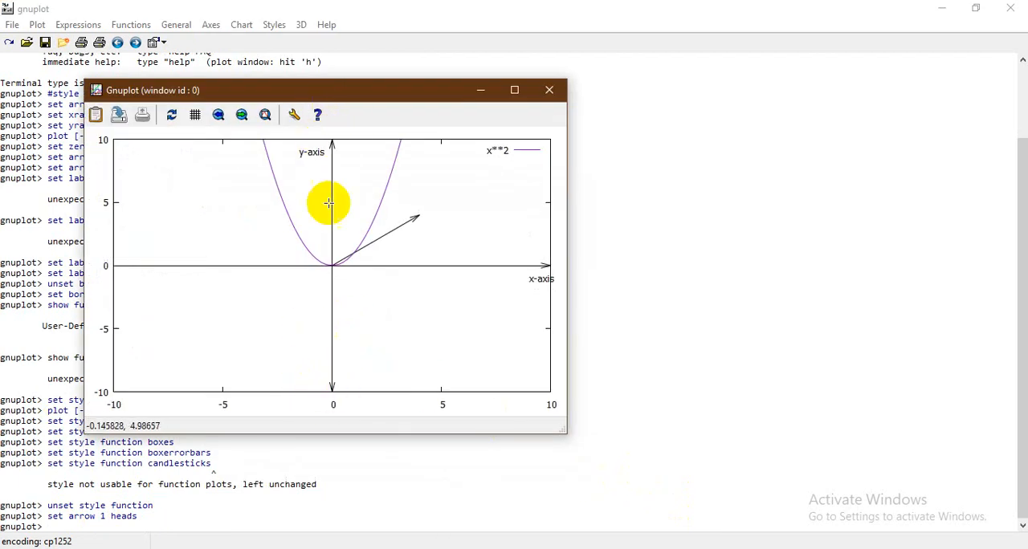
click(481, 90)
Give arrow 2 heads at both ends with set arrow 2 heads and check it in the plot window
text(et arrow 2)
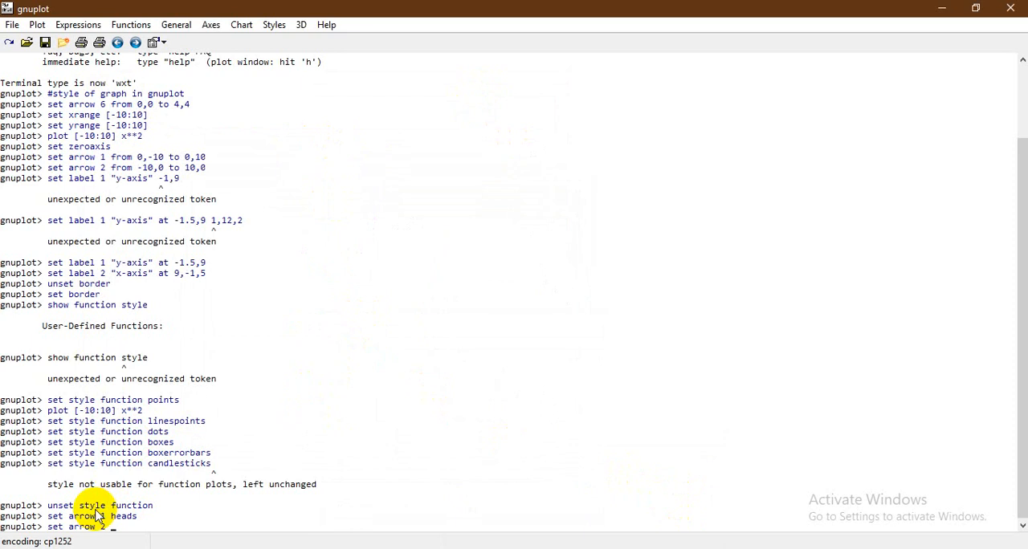
text(ds)
key(Return)
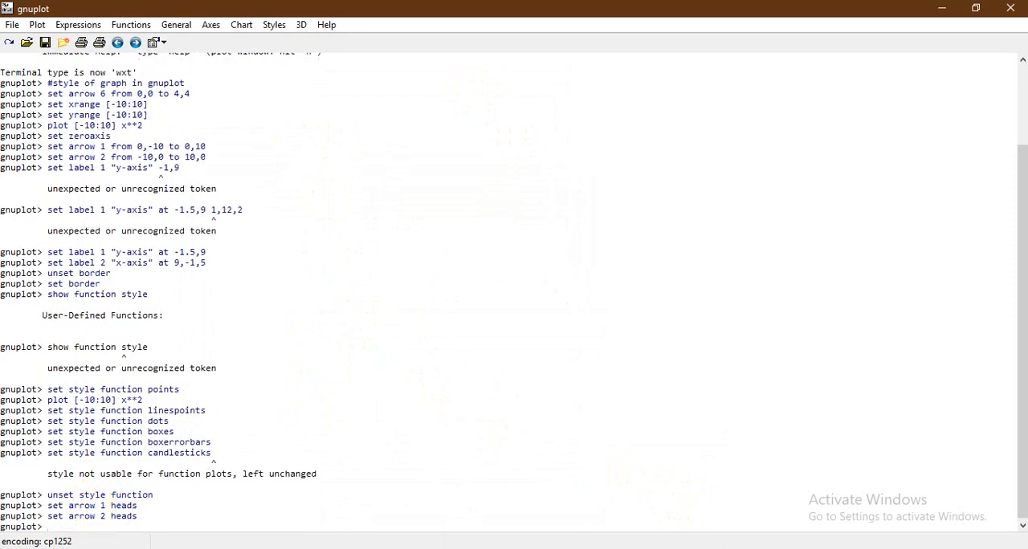
click(634, 506)
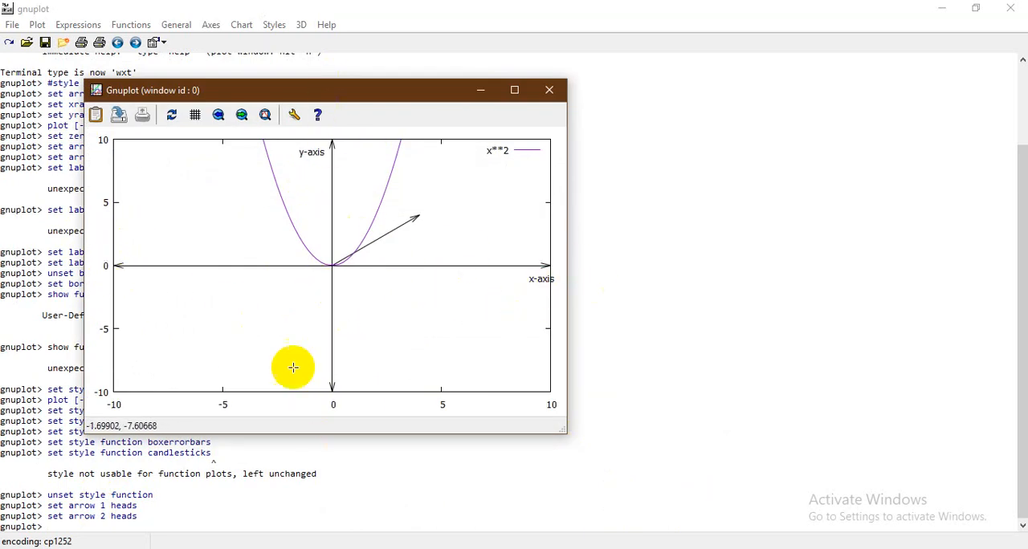
click(481, 90)
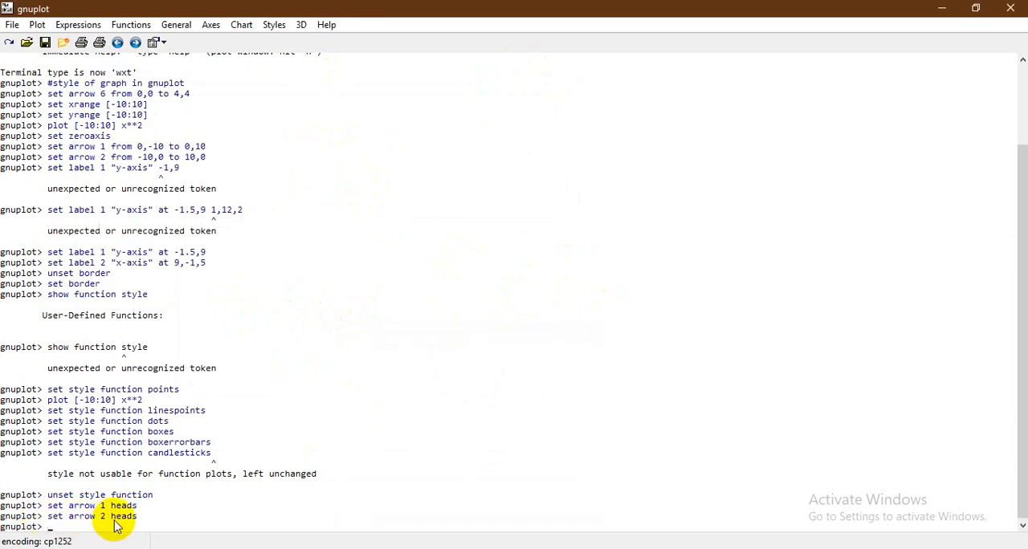
click(277, 25)
mouse_move(317, 157)
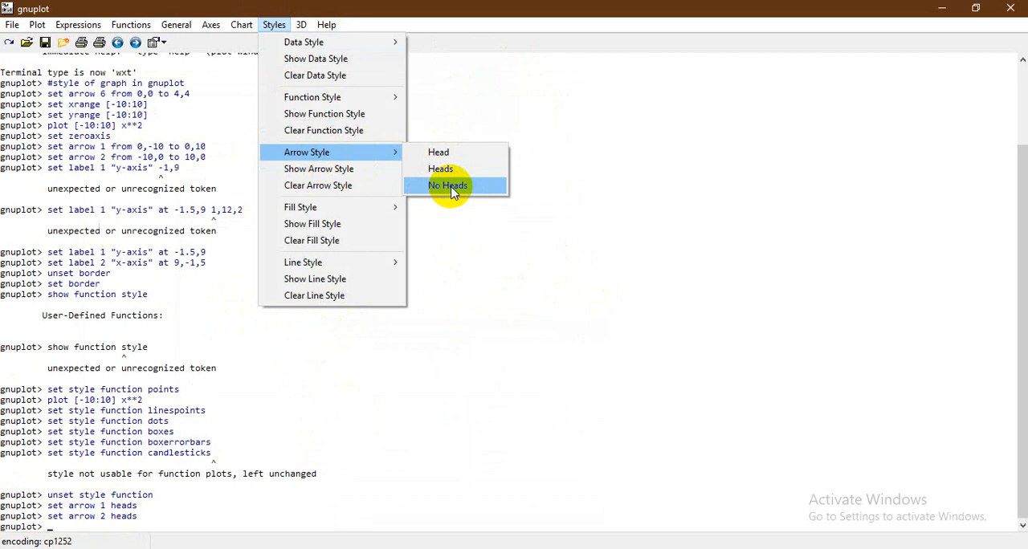
click(520, 239)
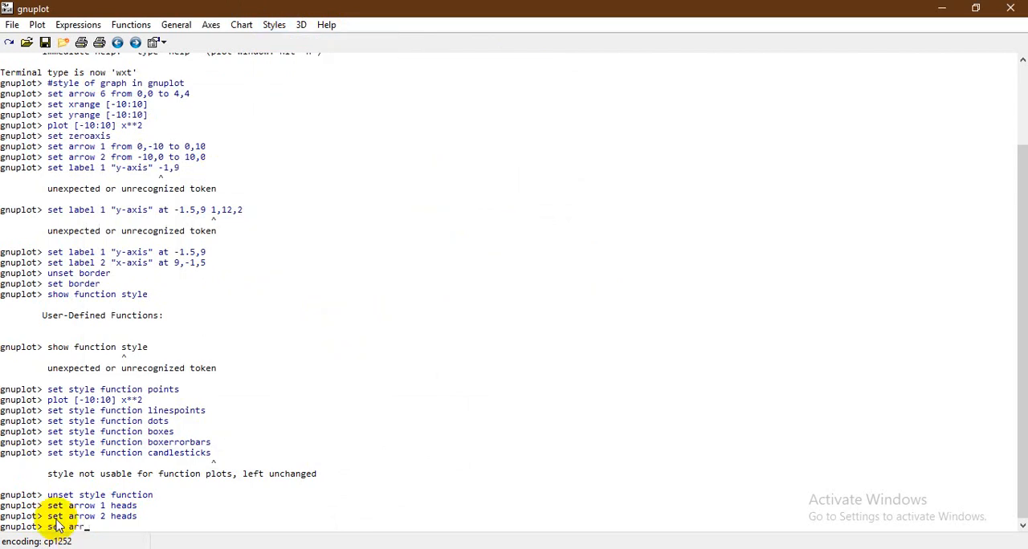
Add arrow 7 from -5,-5 to 5,5, correcting the command until it is valid, and check the arrow in the plot window
text(set arro2)
text(7 from -5,-5 to 5,5)
key(Return)
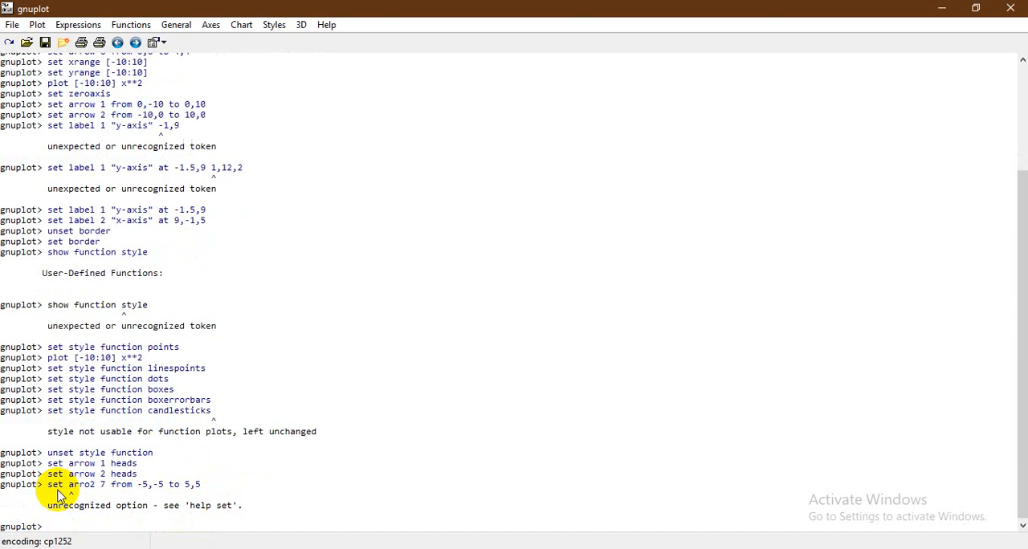
key(Up)
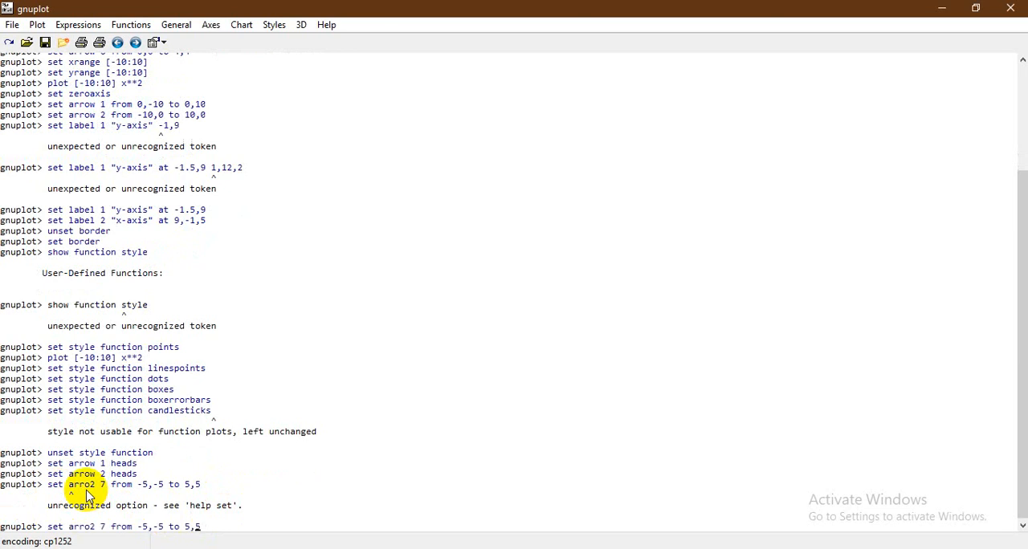
text(w)
key(Return)
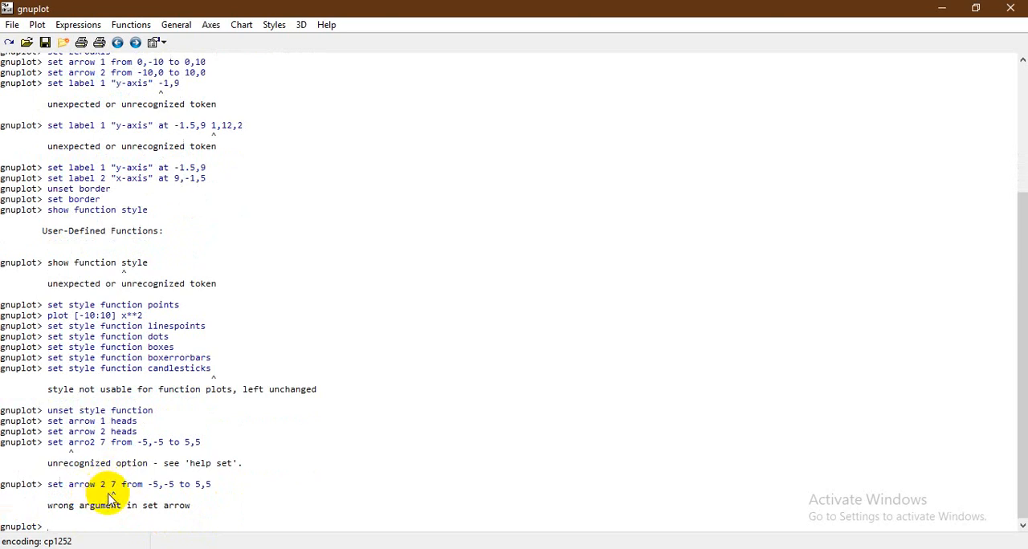
key(Up)
key(BackSpace)
key(BackSpace)
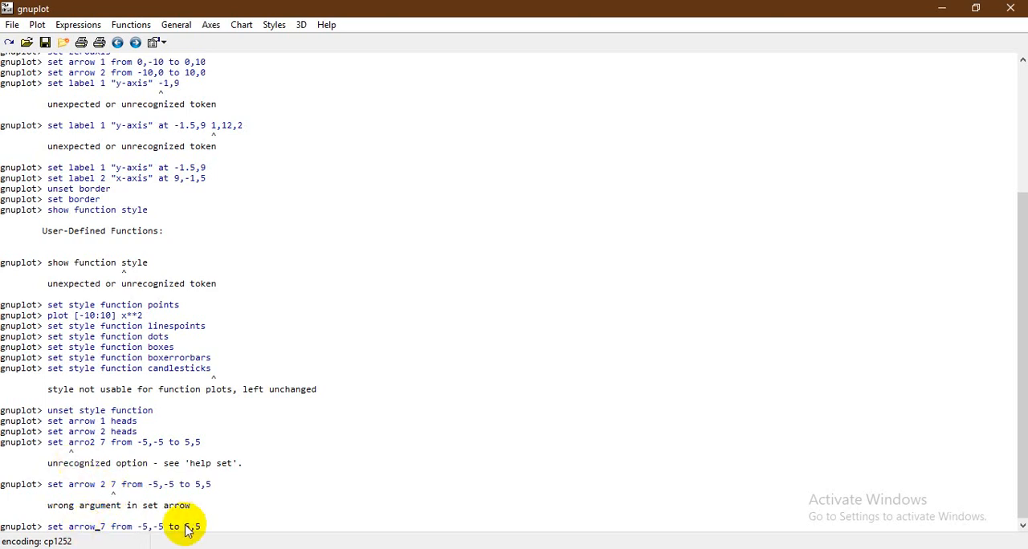
key(Return)
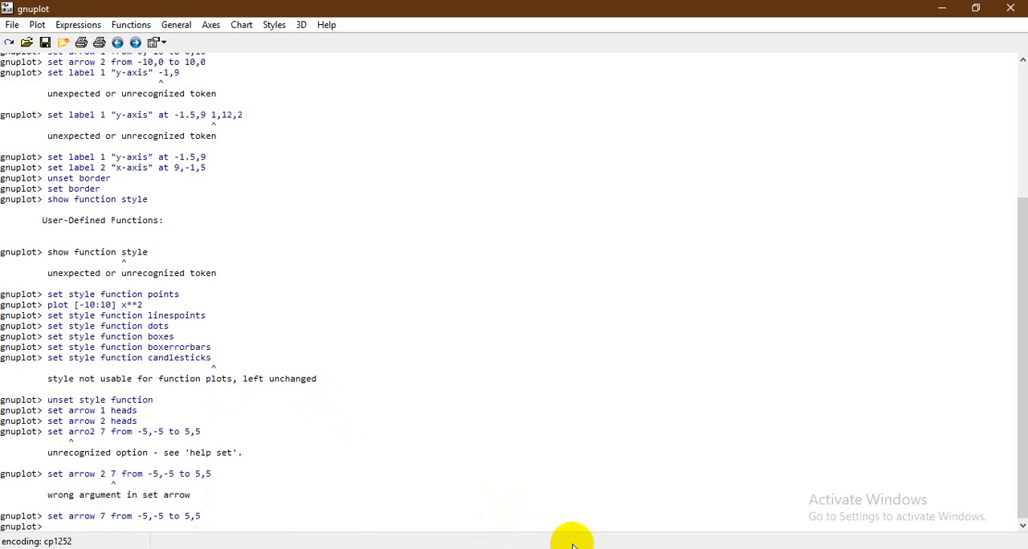
mouse_move(570, 544)
click(657, 504)
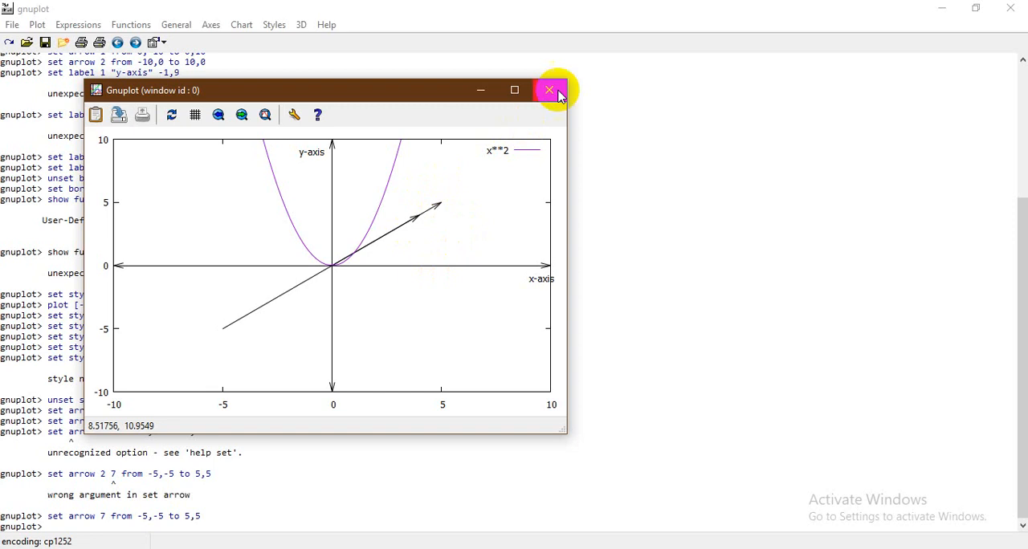
click(480, 90)
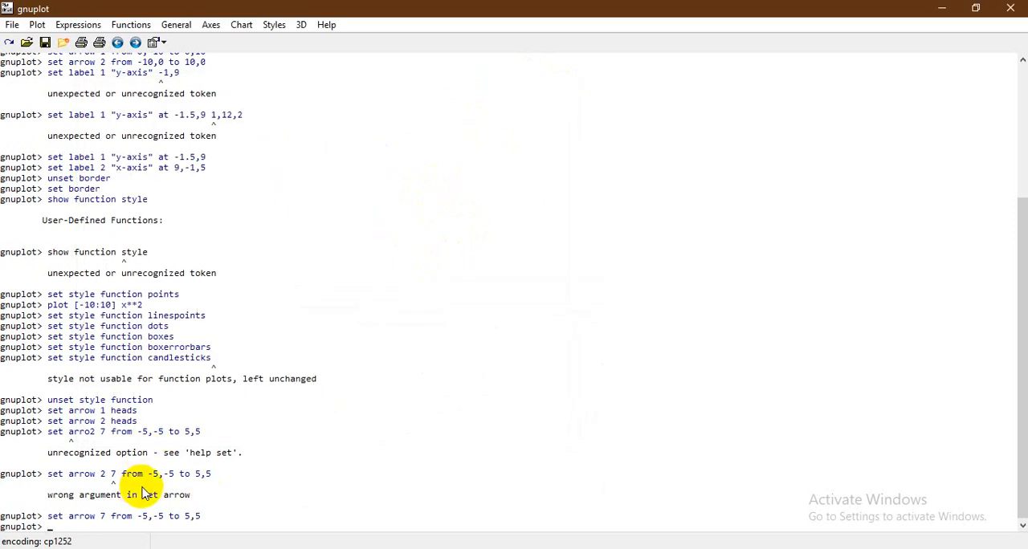
Redefine arrow 7 to run from -3,-5 to 6,4 and check it in the plot window
key(Up)
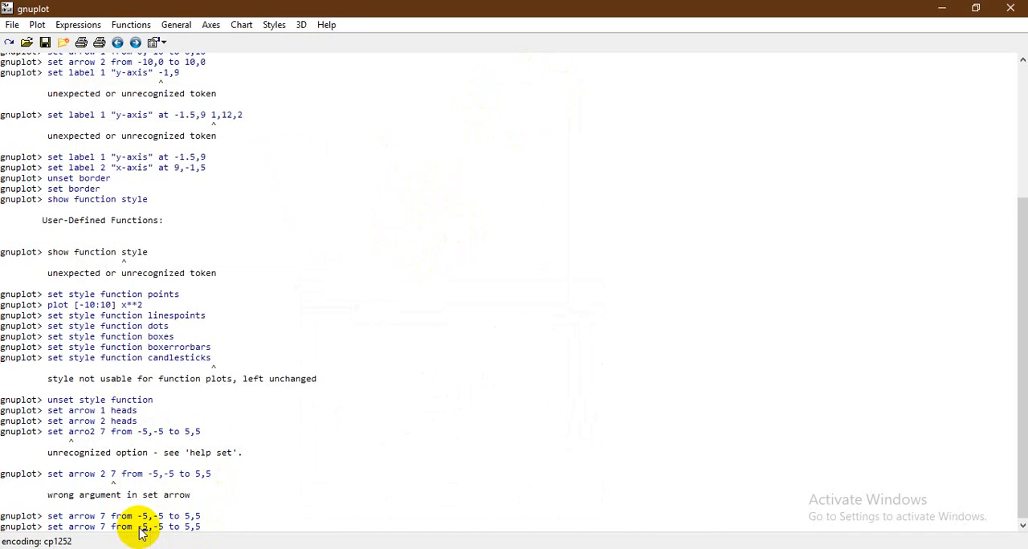
key(Left)
key(Left)
key(Left)
key(Left)
key(Left)
key(Left)
key(Left)
key(Left)
key(Left)
key(Left)
key(BackSpace)
text(3)
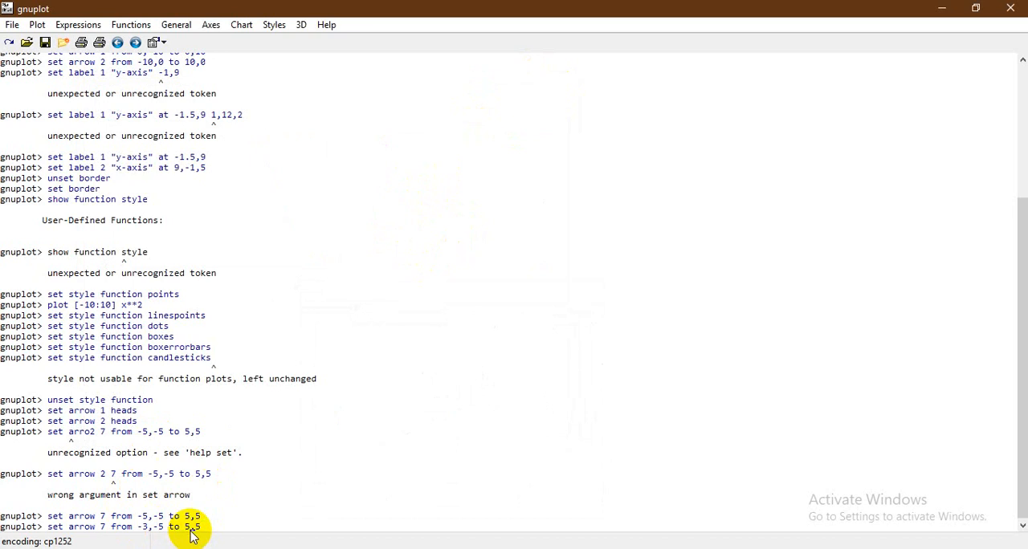
key(BackSpace)
text(6)
key(Return)
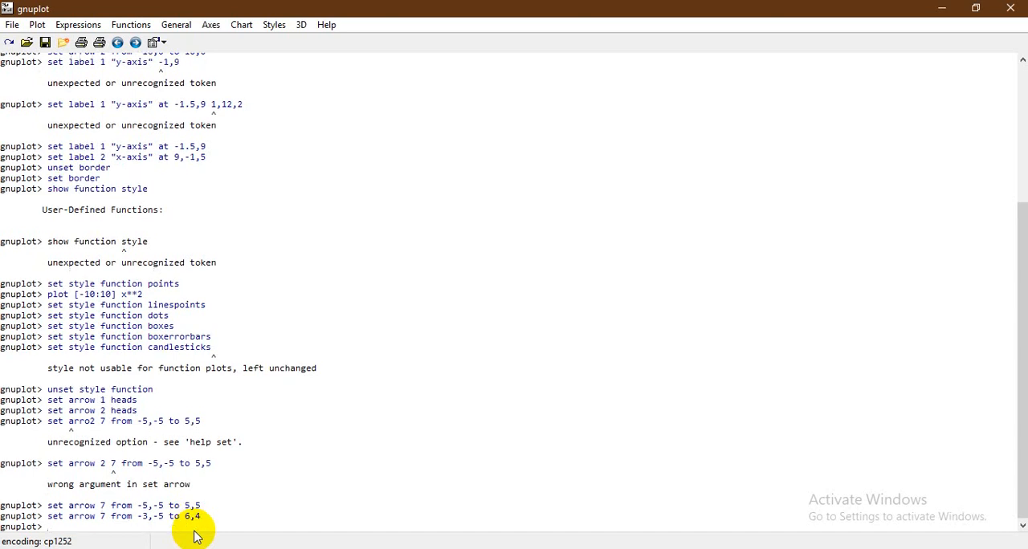
mouse_move(574, 548)
click(640, 528)
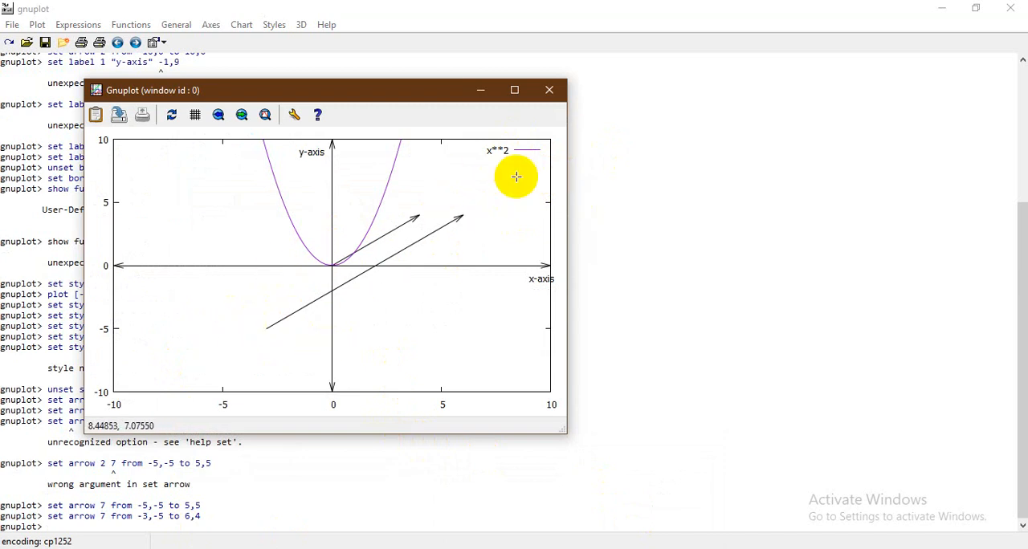
click(480, 91)
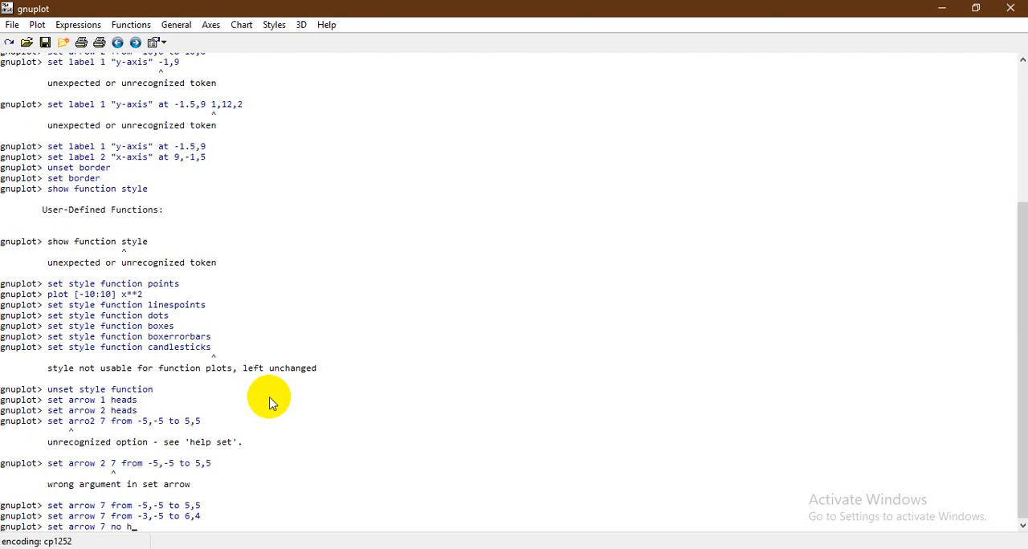
Try set arrow 7 no heads, define arrow style 7 as nohead instead, and check the plot window
key(Return)
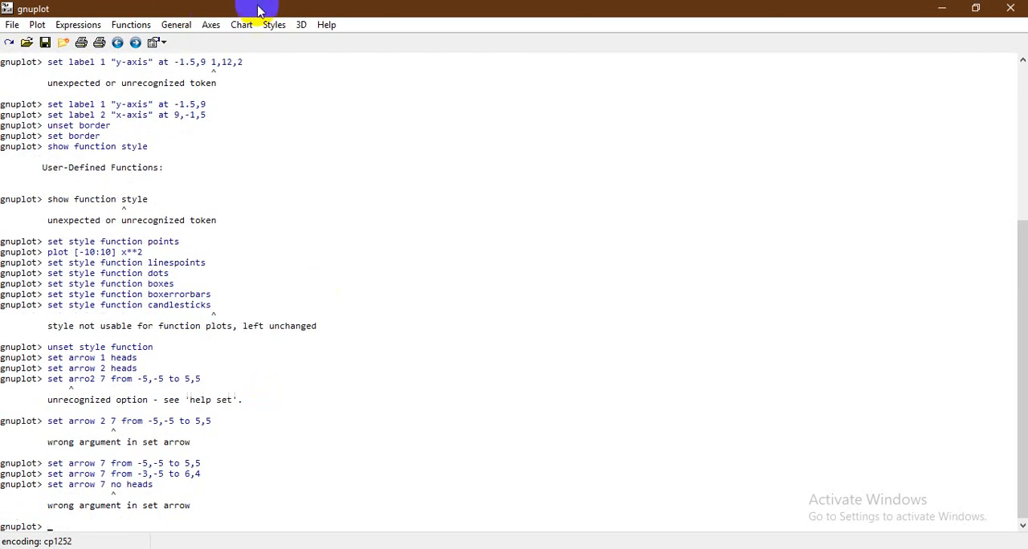
click(273, 24)
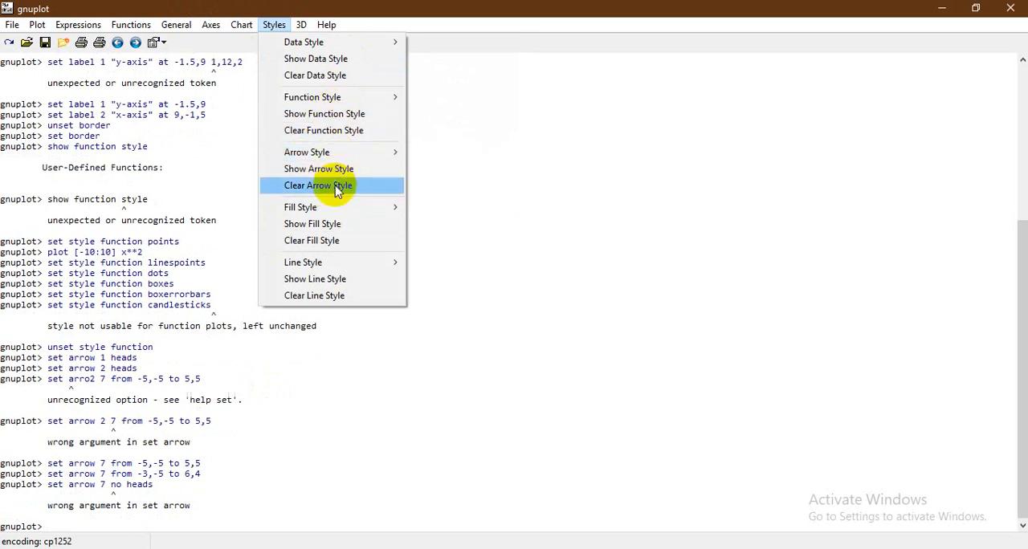
mouse_move(322, 153)
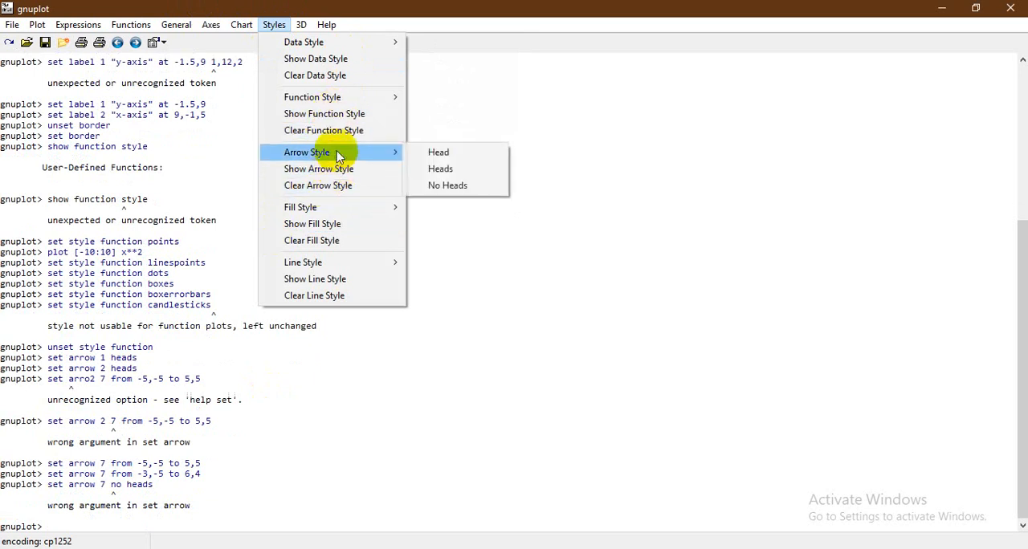
click(460, 193)
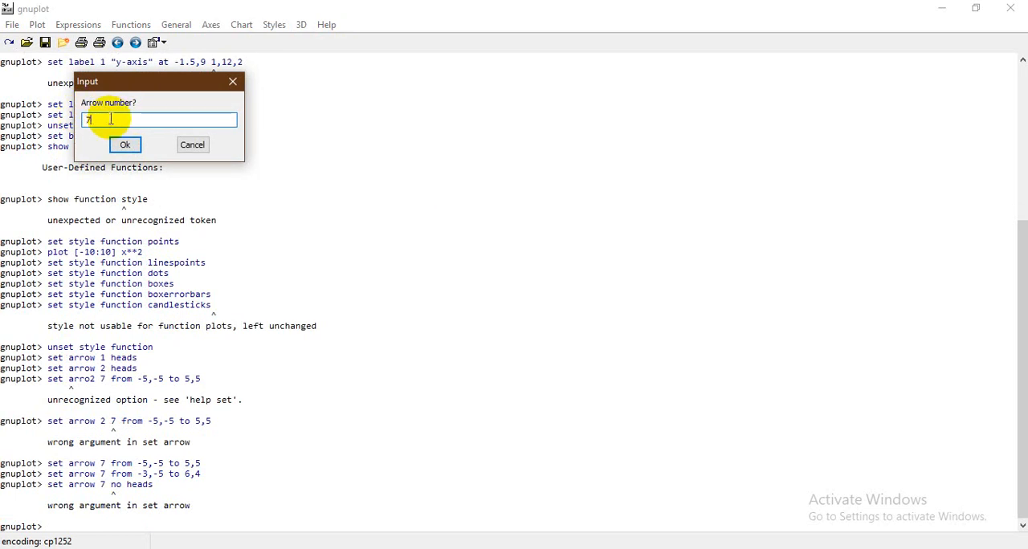
text(7)
key(Return)
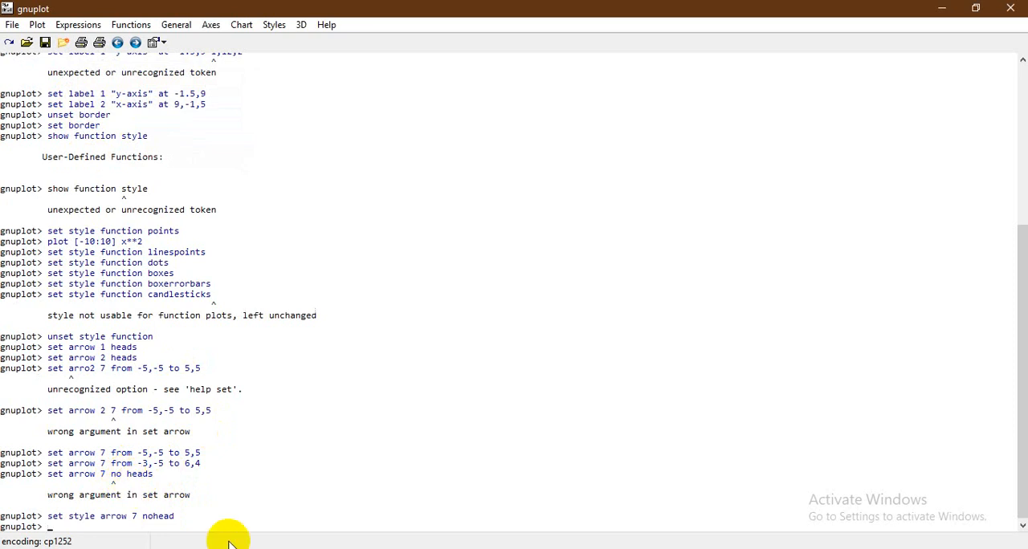
click(662, 504)
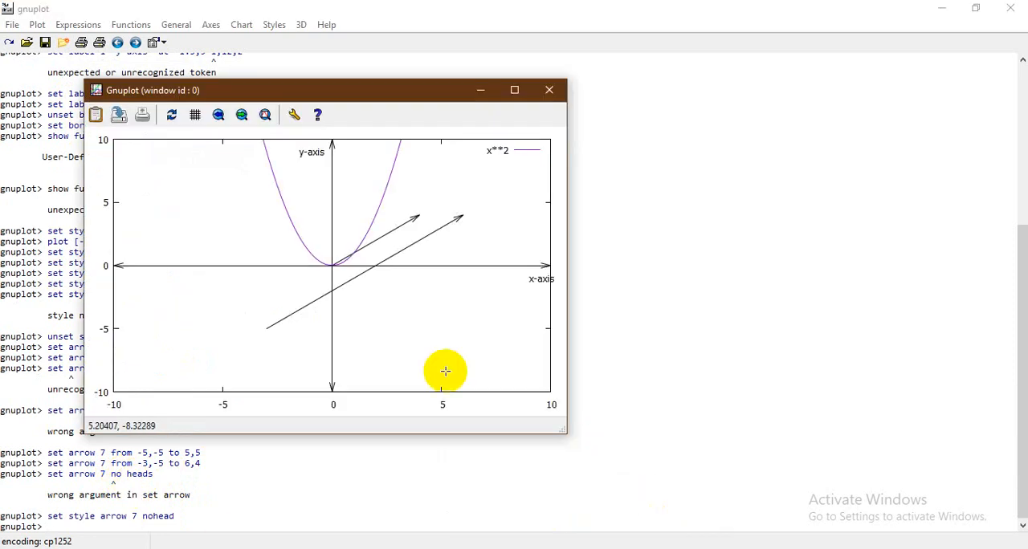
click(479, 92)
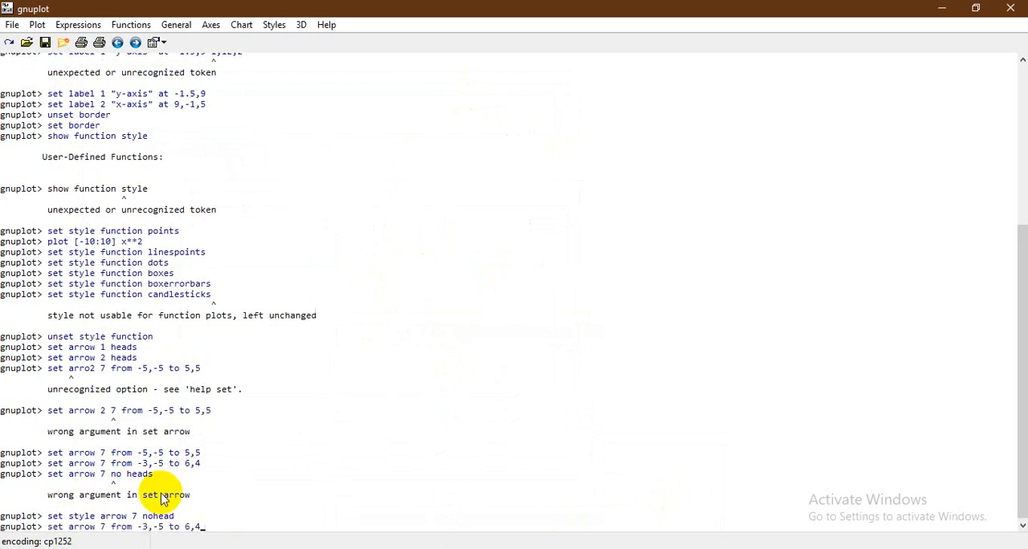
Run plot [-10:10] x**2 again and check arrow 7 in the plot window
key(Up)
key(Up)
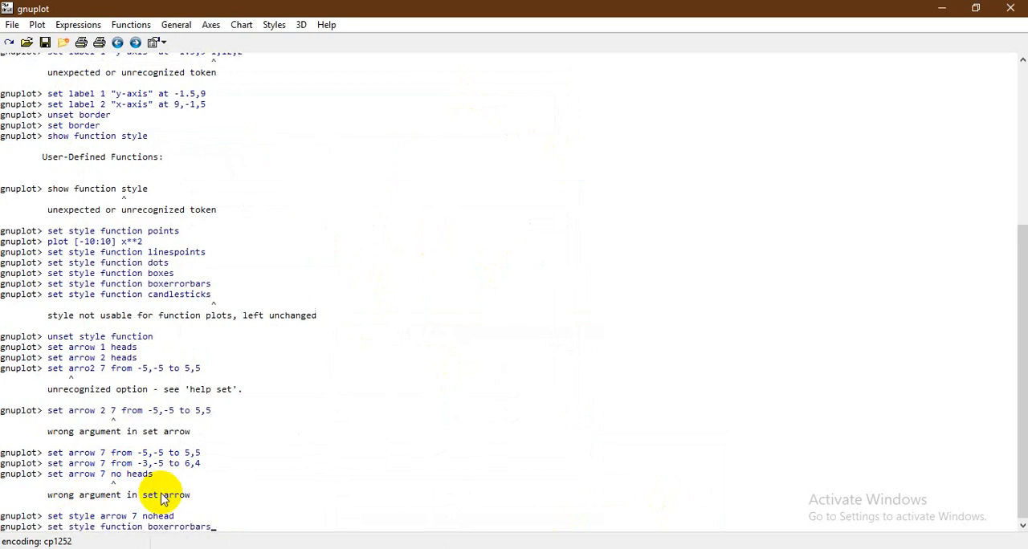
key(Up)
key(Up)
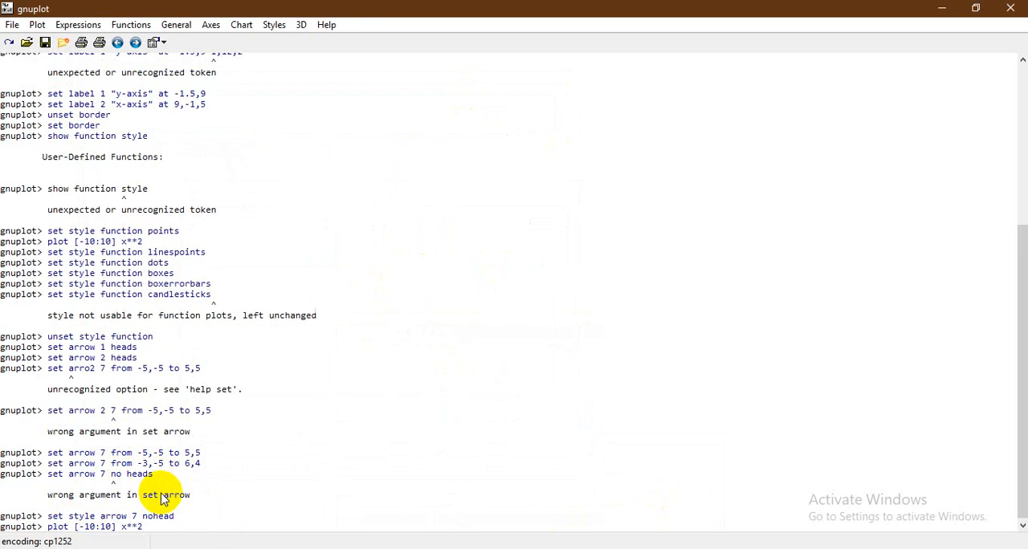
key(Return)
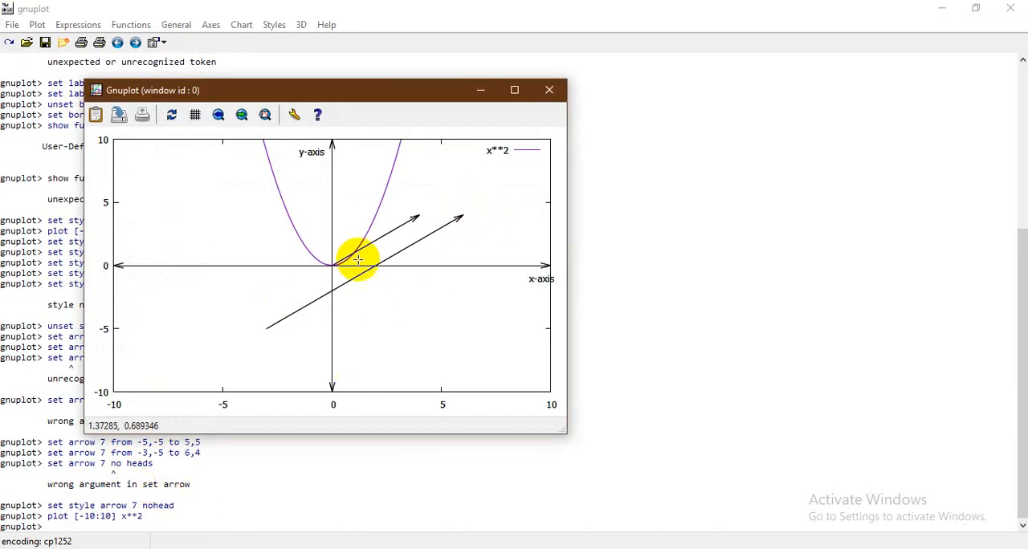
click(478, 89)
List the properties of all defined arrows with show arrow
click(242, 25)
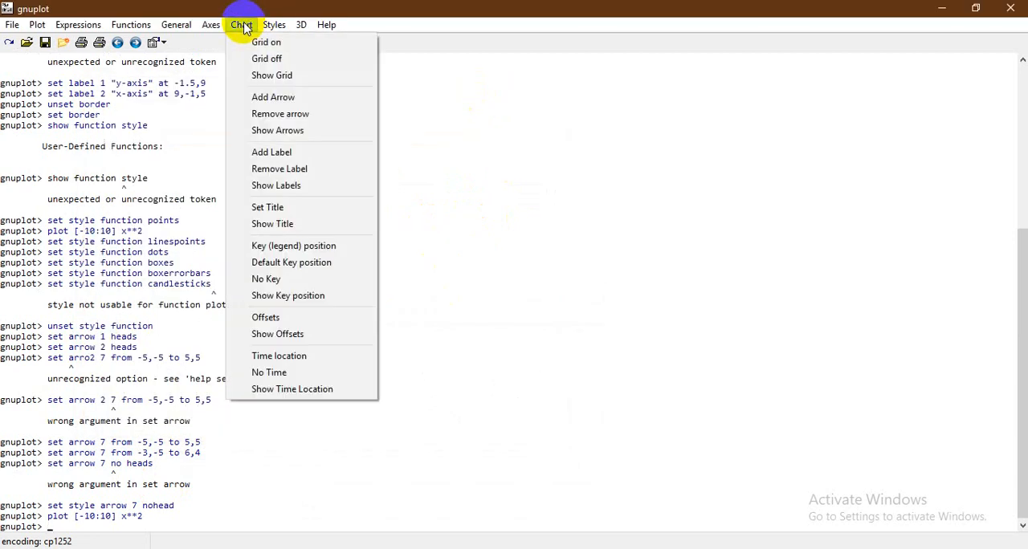
click(285, 26)
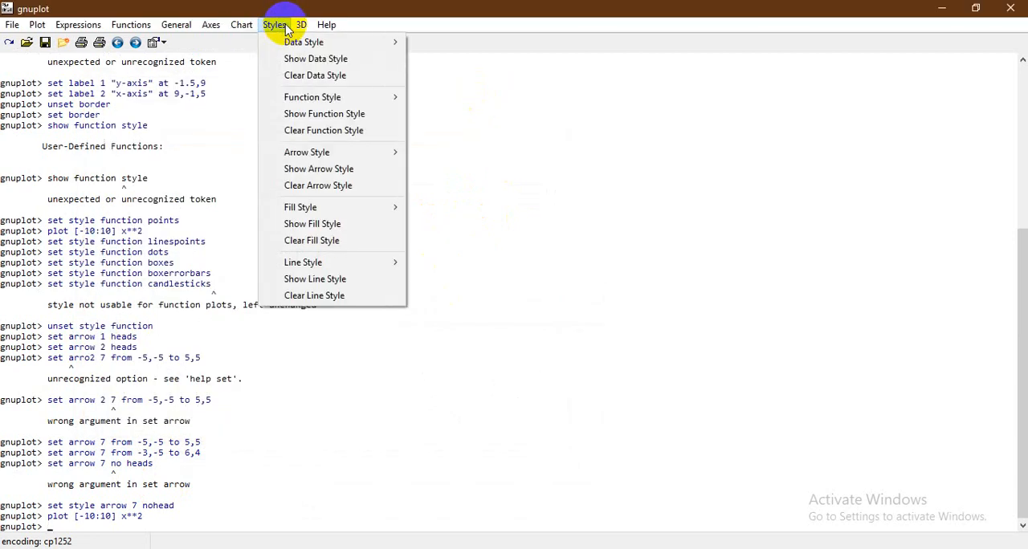
click(511, 214)
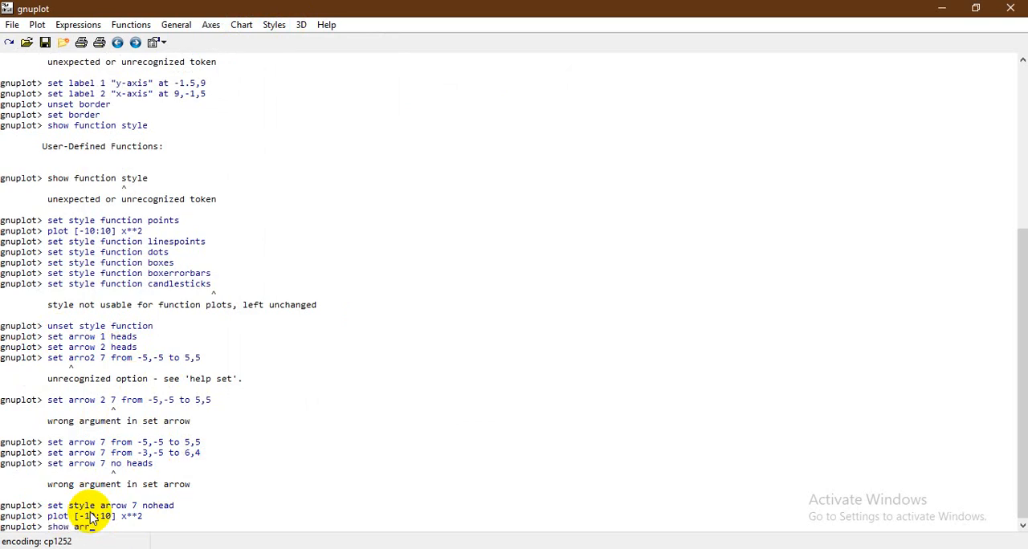
key(Return)
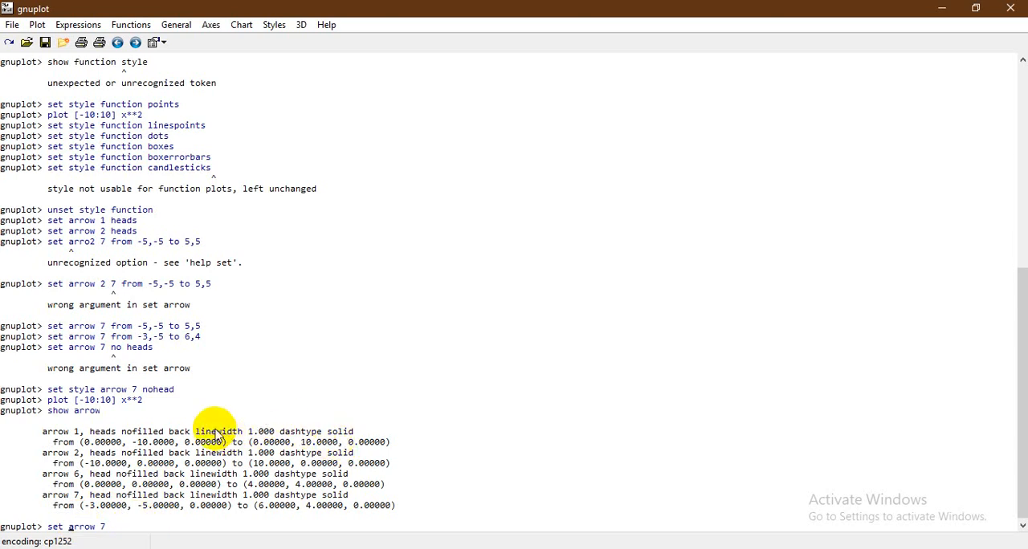
drag(196, 432, 358, 432)
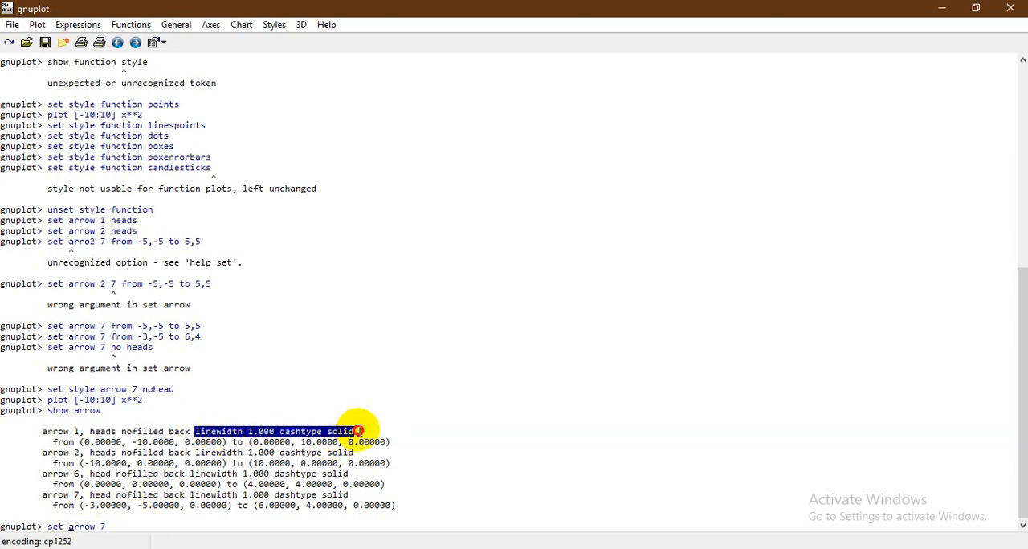
right_click(343, 432)
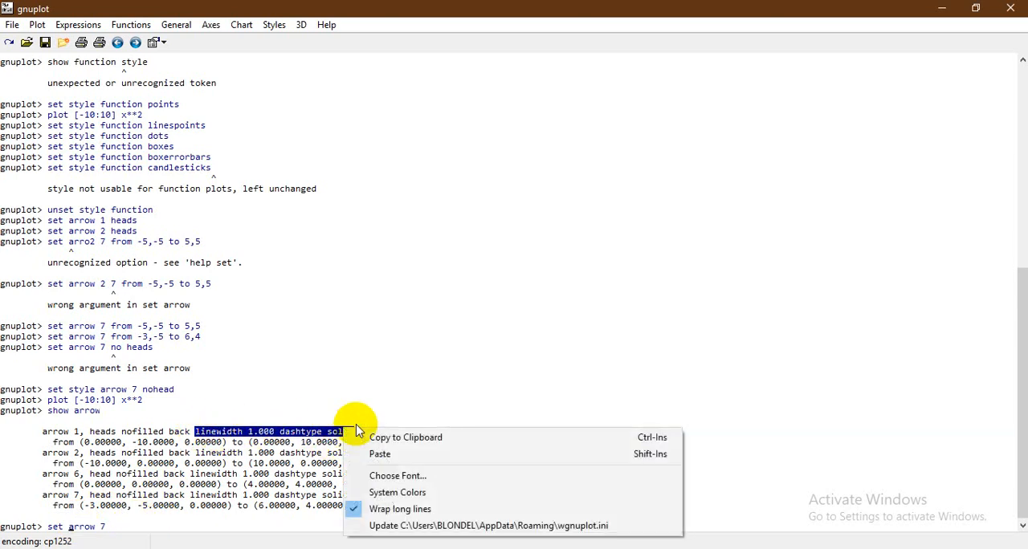
click(272, 490)
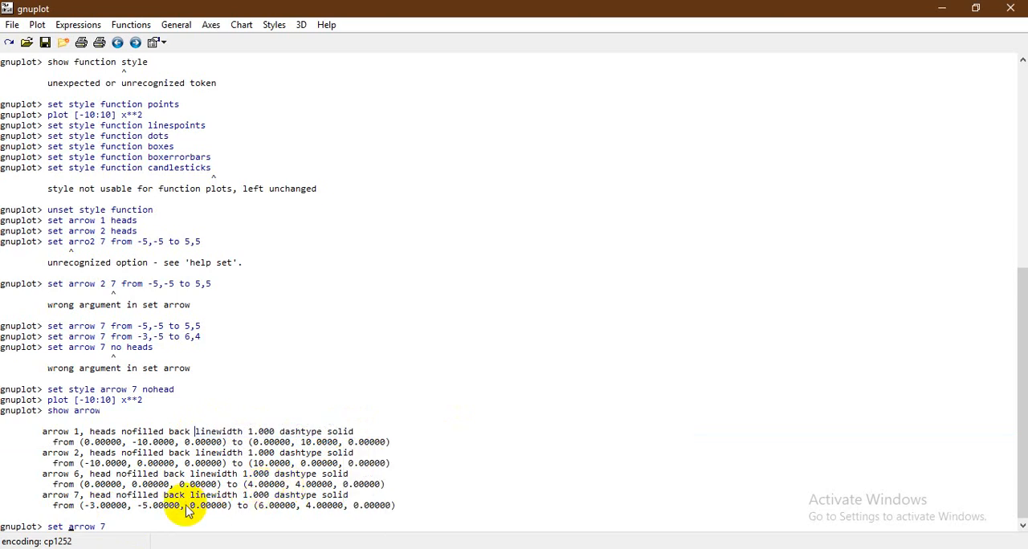
Copy "linewidth 1.000 dashtype solid" from arrow 7's listing and append it to the set arrow 7 command
drag(191, 496, 363, 498)
right_click(343, 497)
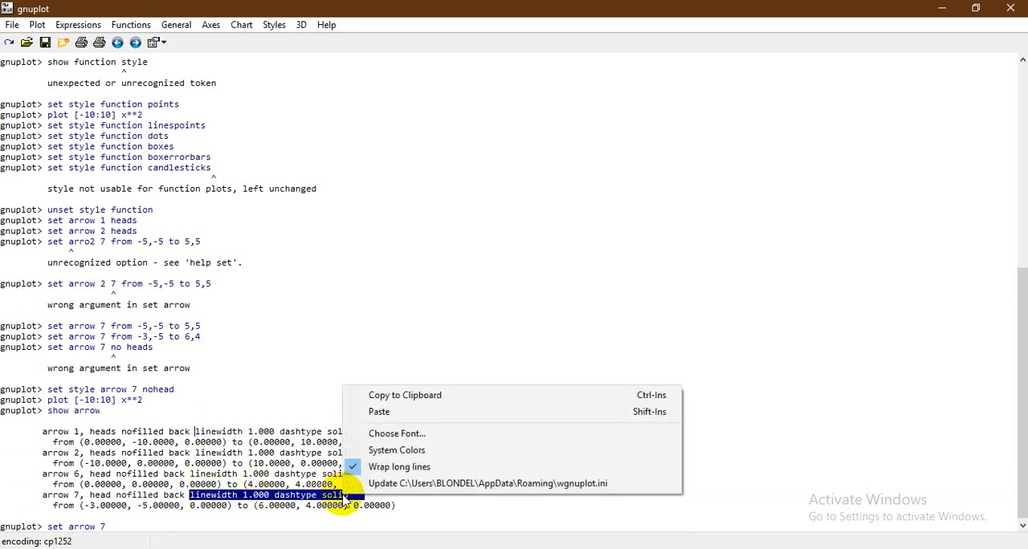
click(420, 395)
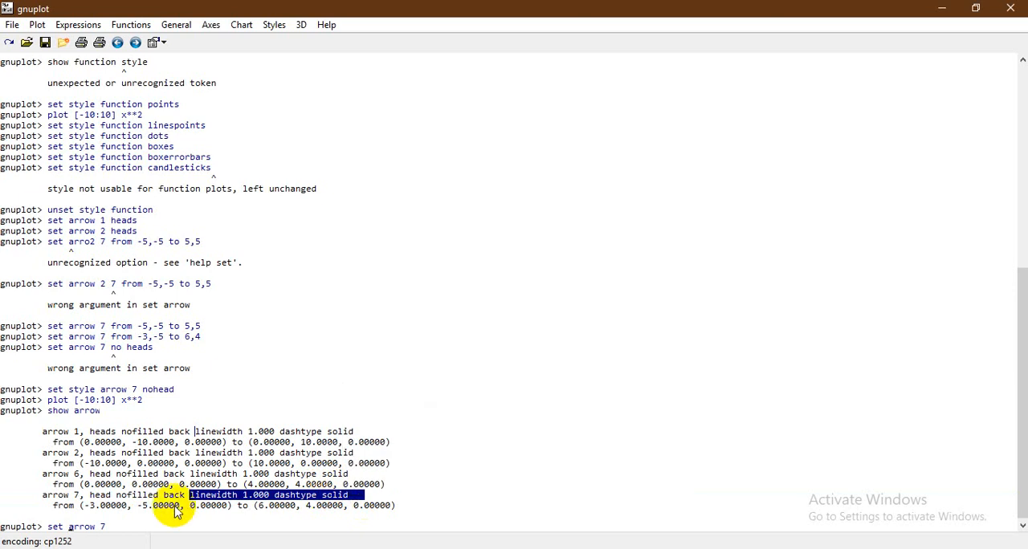
click(120, 530)
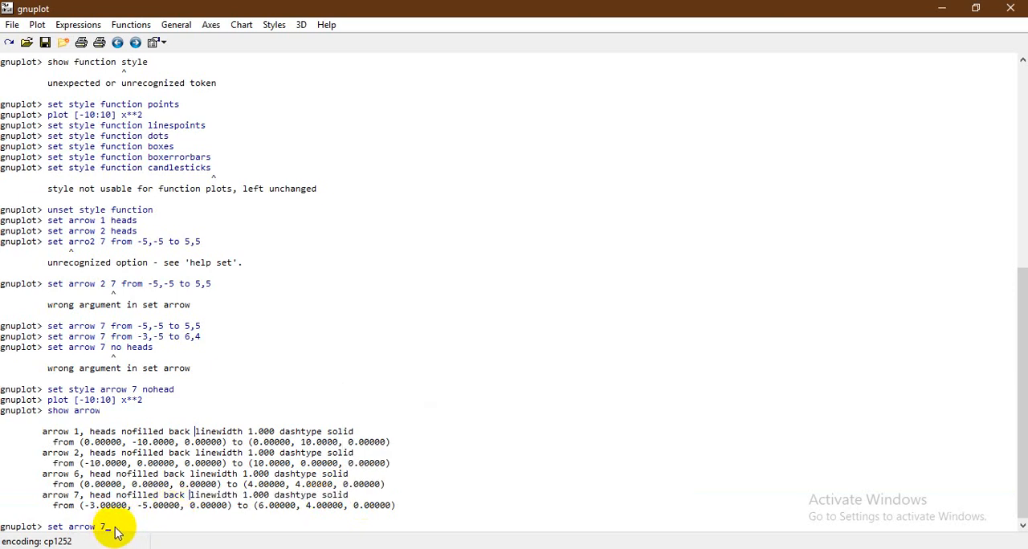
right_click(115, 532)
click(211, 442)
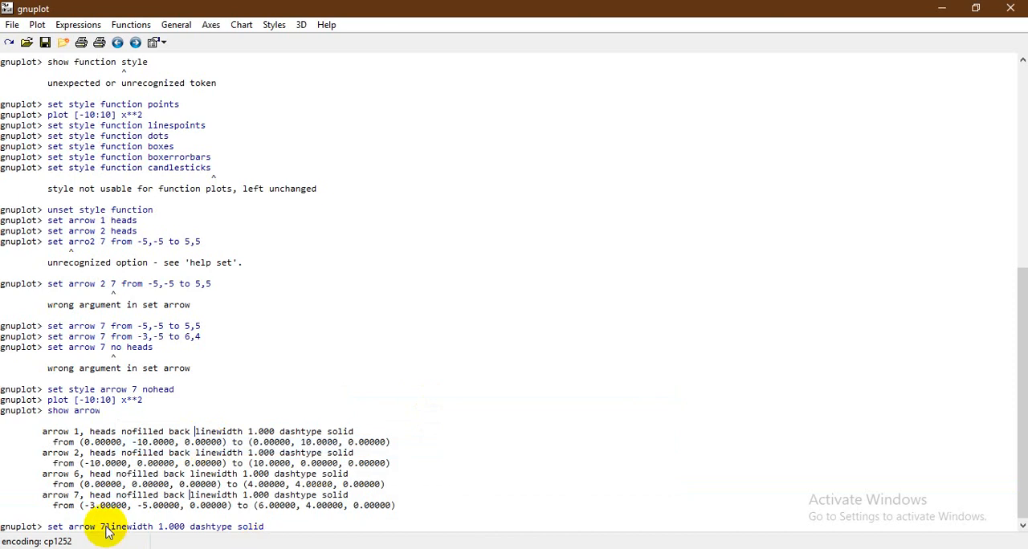
Change the pasted linewidth to 2.000, run the arrow 7 command with dashtype solid, and check the plot window
key(BackSpace)
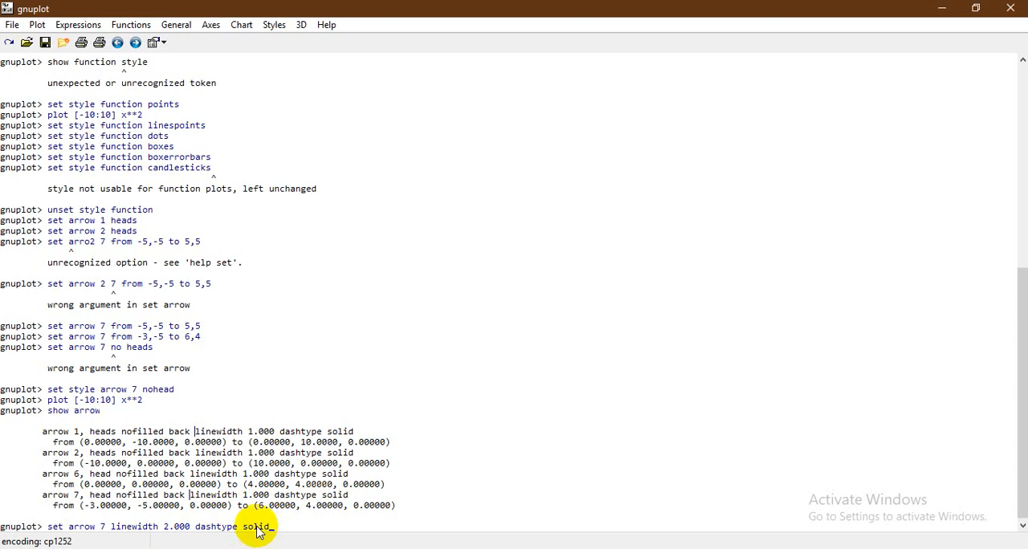
key(Return)
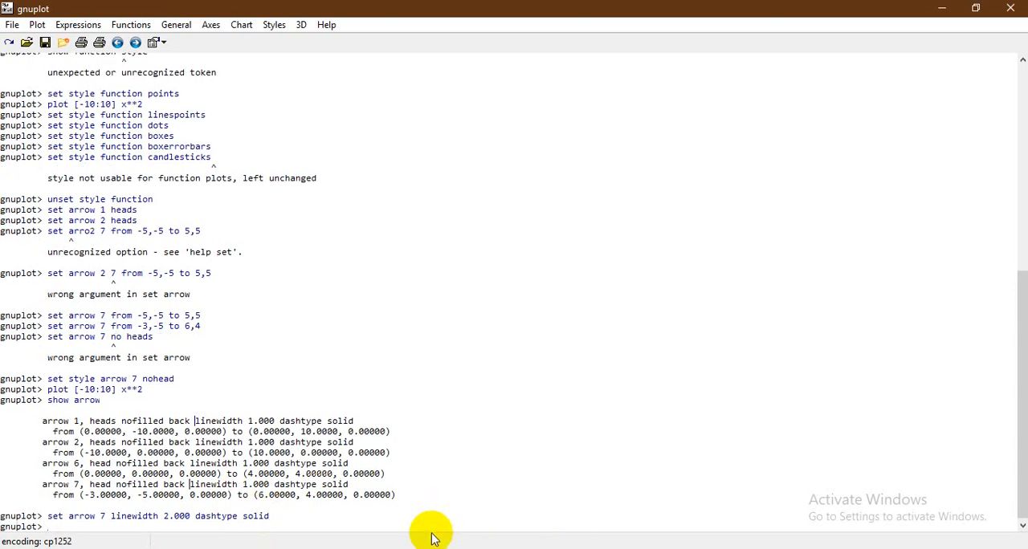
click(633, 495)
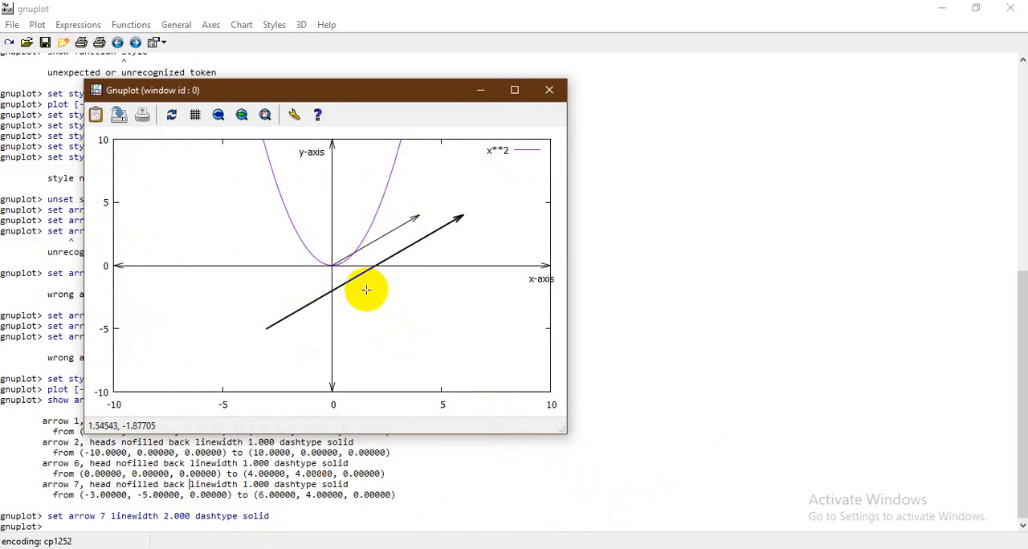
click(479, 92)
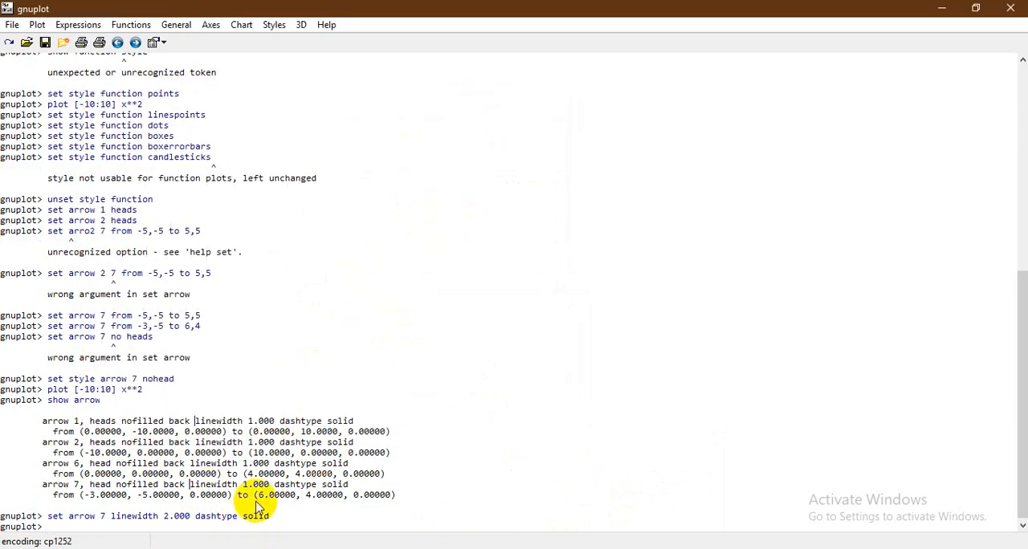
Try to set arrow 7's dashtype to dotted and then to points, with linewidth 2.000
key(Up)
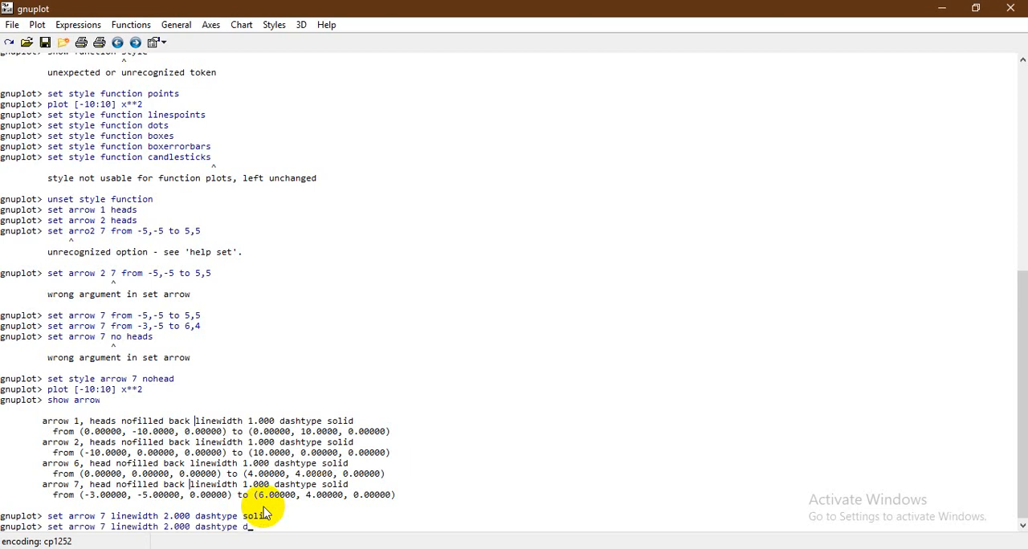
key(Return)
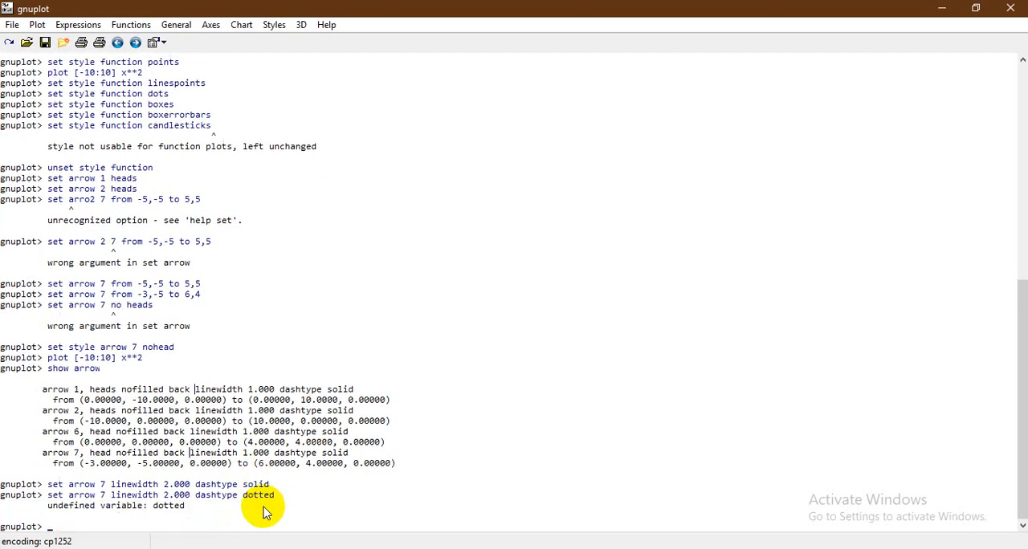
key(Up)
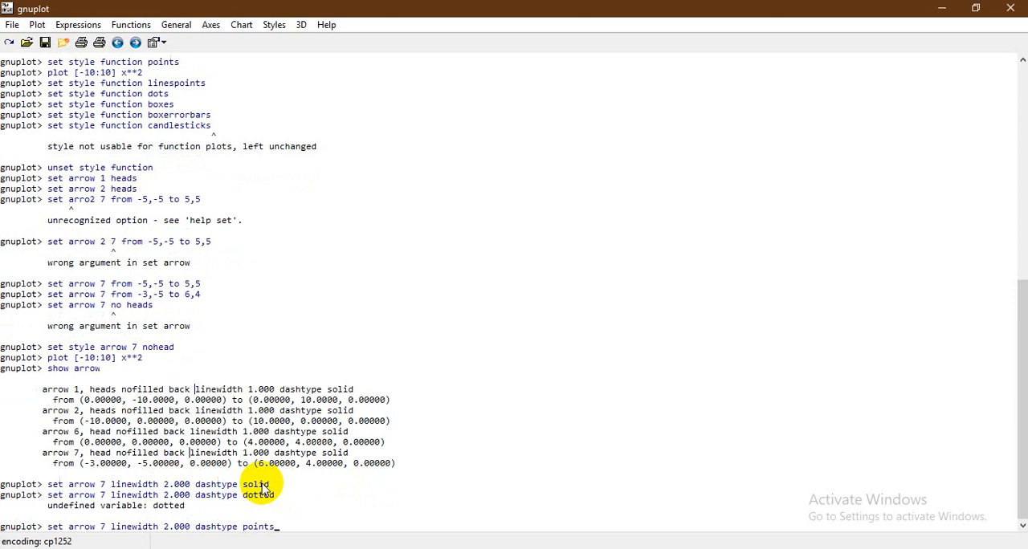
text(points)
key(Return)
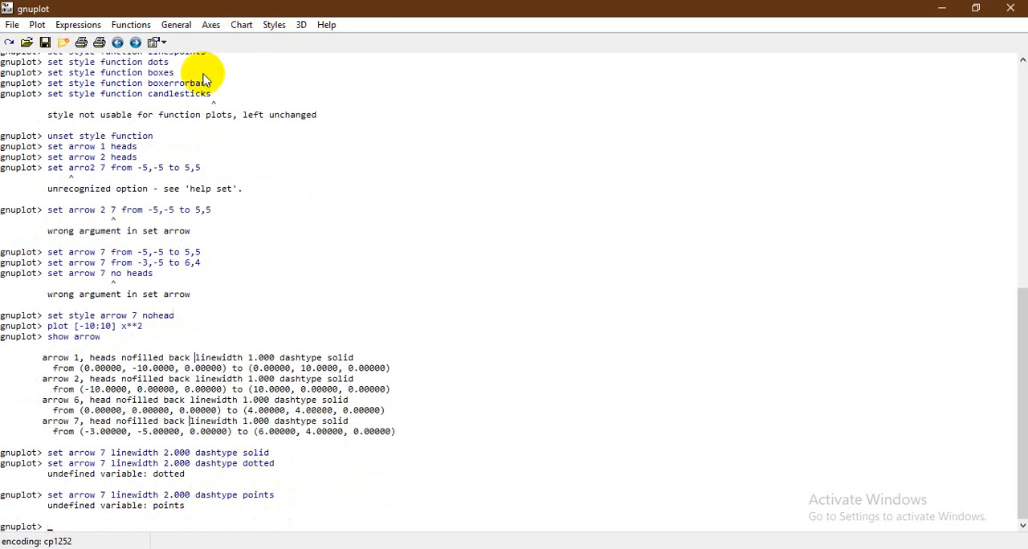
Query the style definition of arrow 1, and repeat the show style arrow query for arrow 7
click(273, 25)
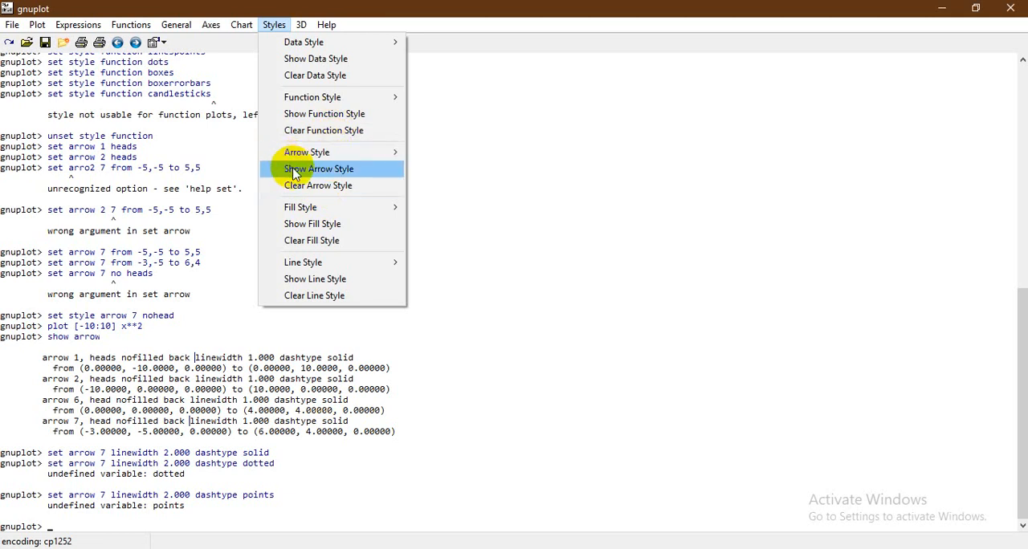
click(346, 169)
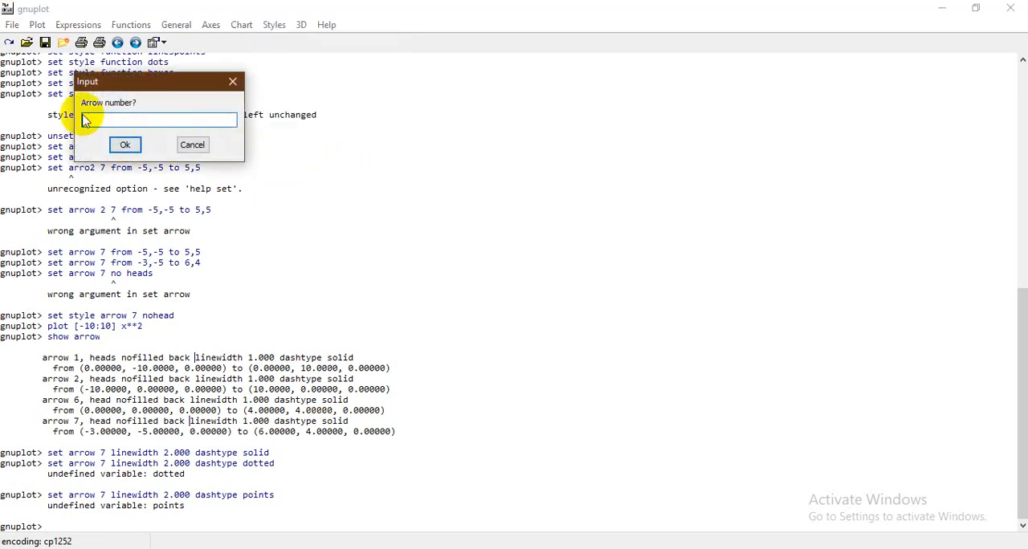
text(1)
key(Return)
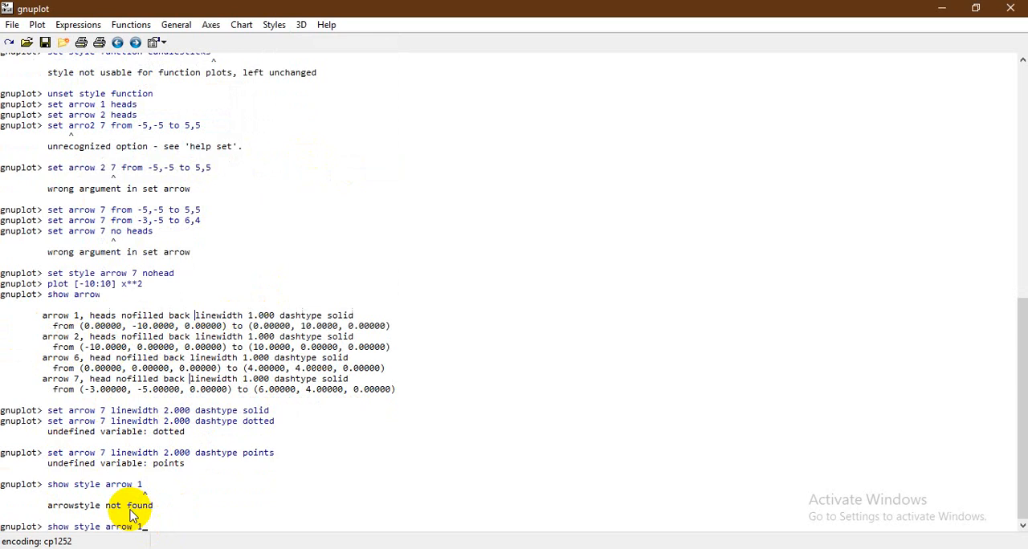
key(Return)
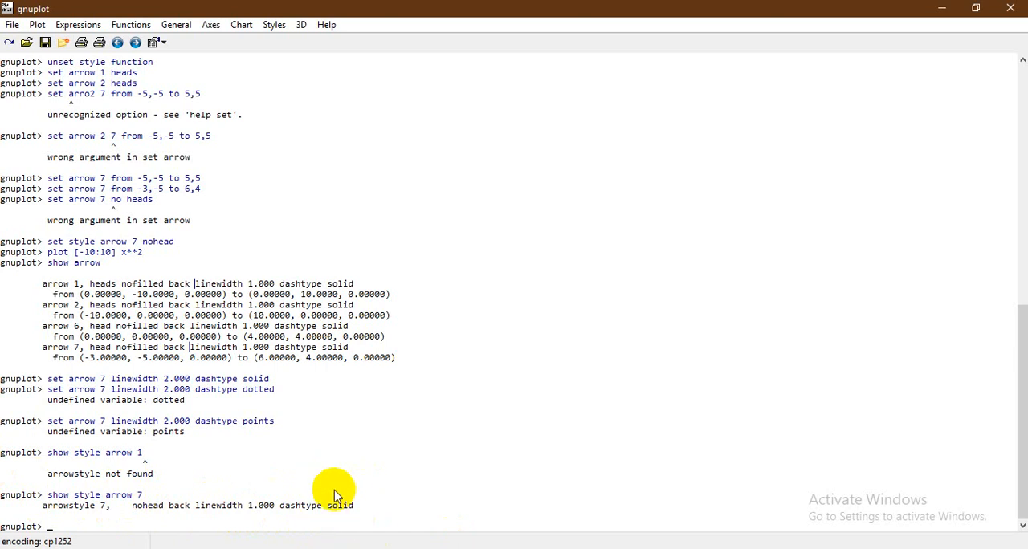
Review the session's commands from the beginning, and check the x**2 graph with its arrows in the plot window before minimizing it
scroll(321, 506, up, 9)
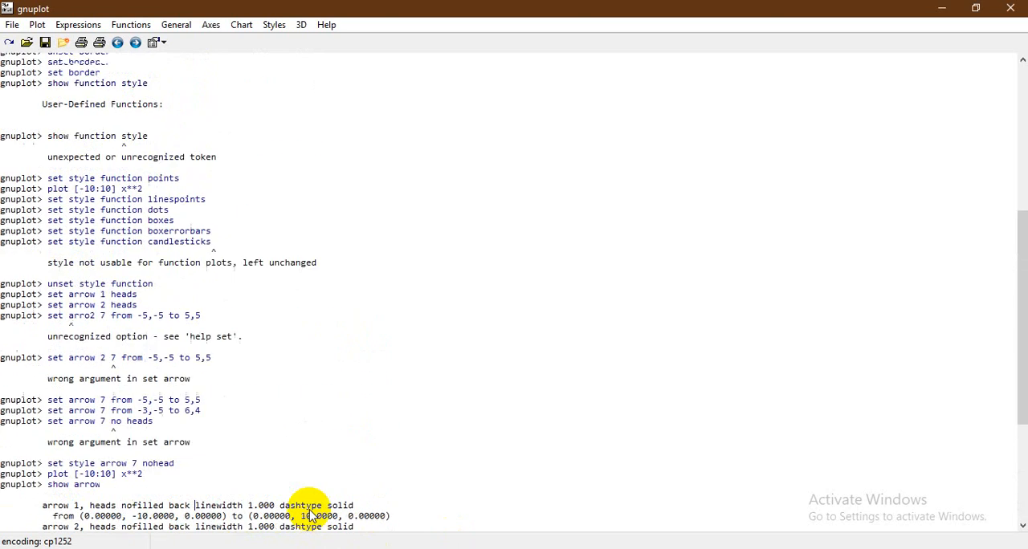
scroll(309, 517, up, 8)
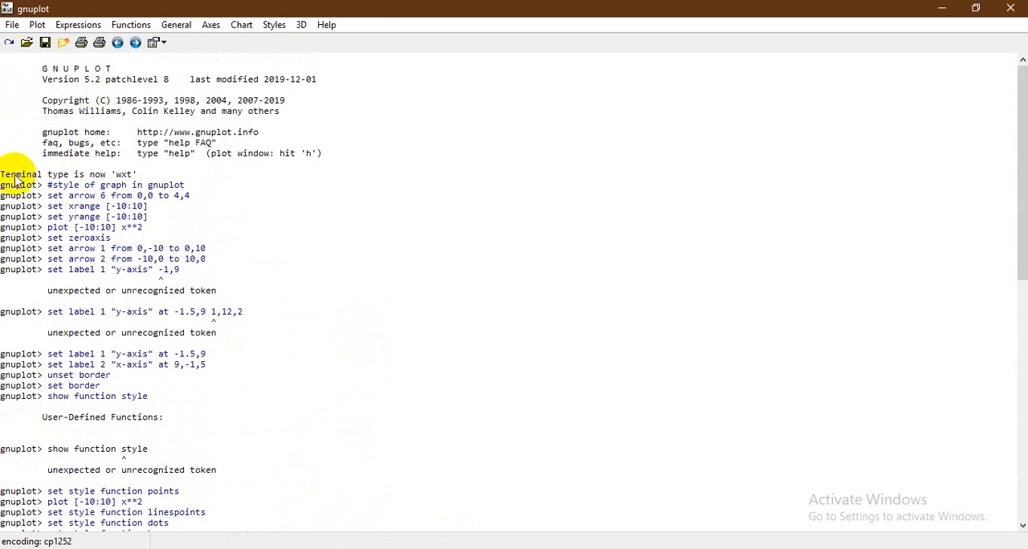
scroll(93, 224, down, 2)
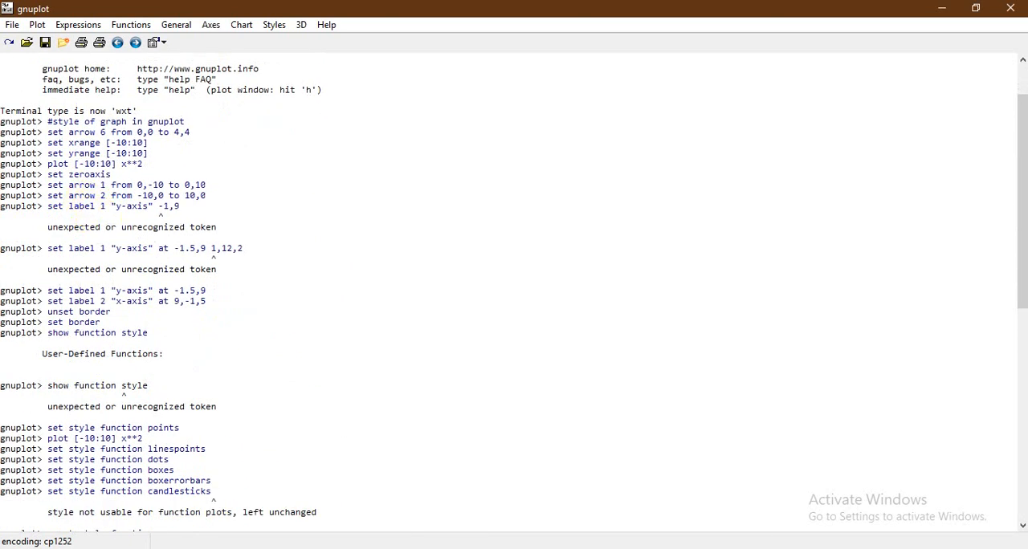
click(562, 477)
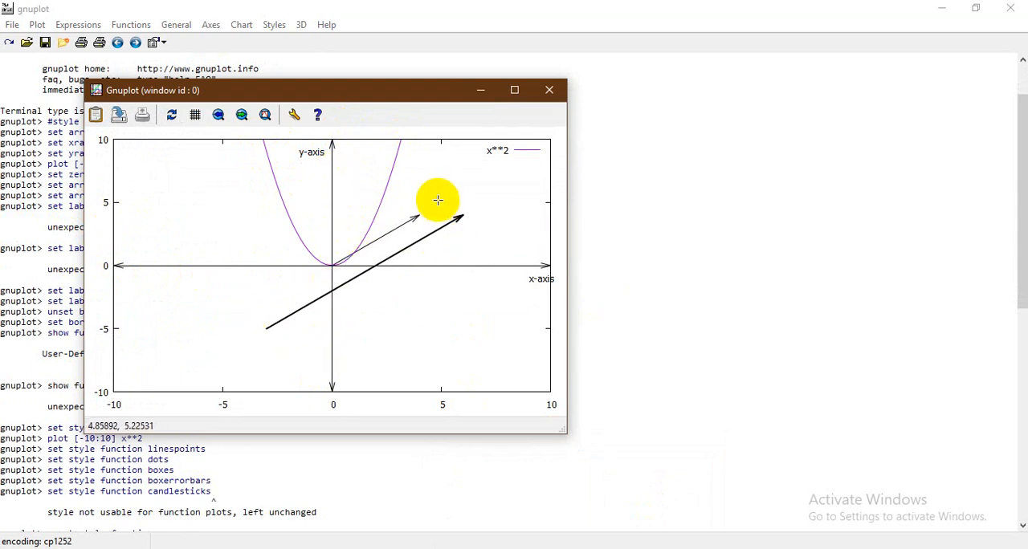
click(480, 90)
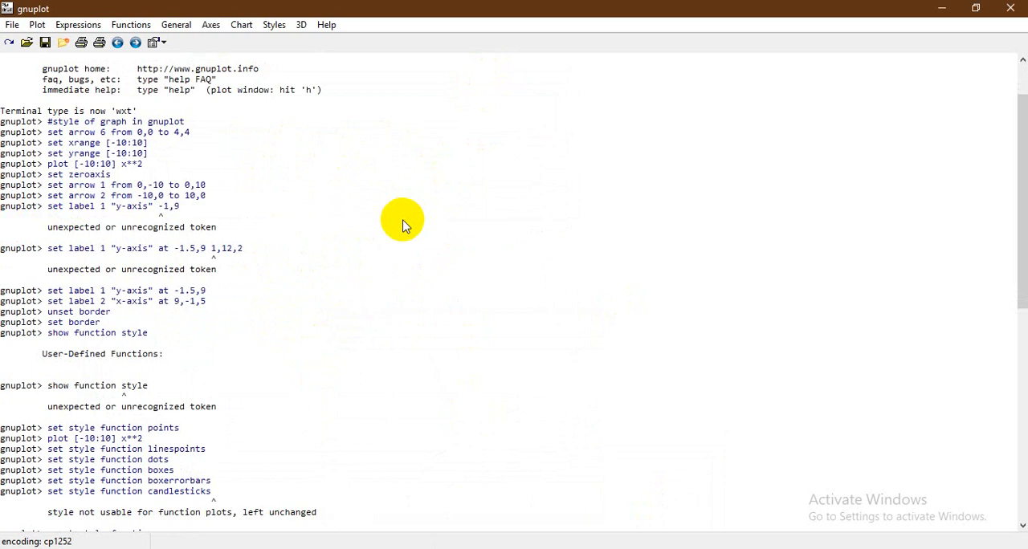